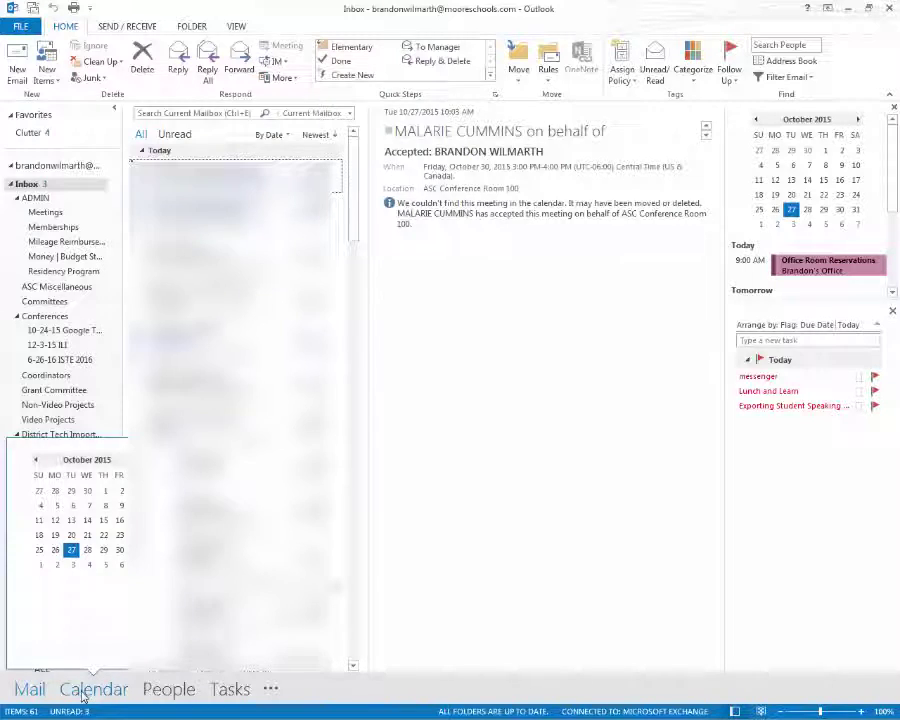
- Switch to the calendar and show the Work Week view for October 26–30, 2015
left_click(83, 690)
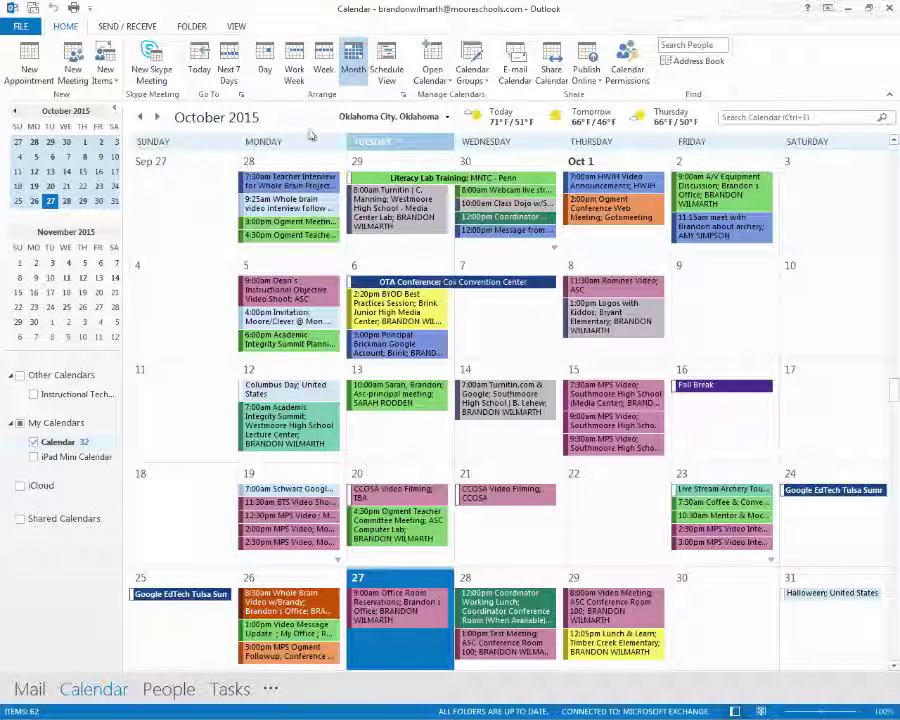
left_click(296, 64)
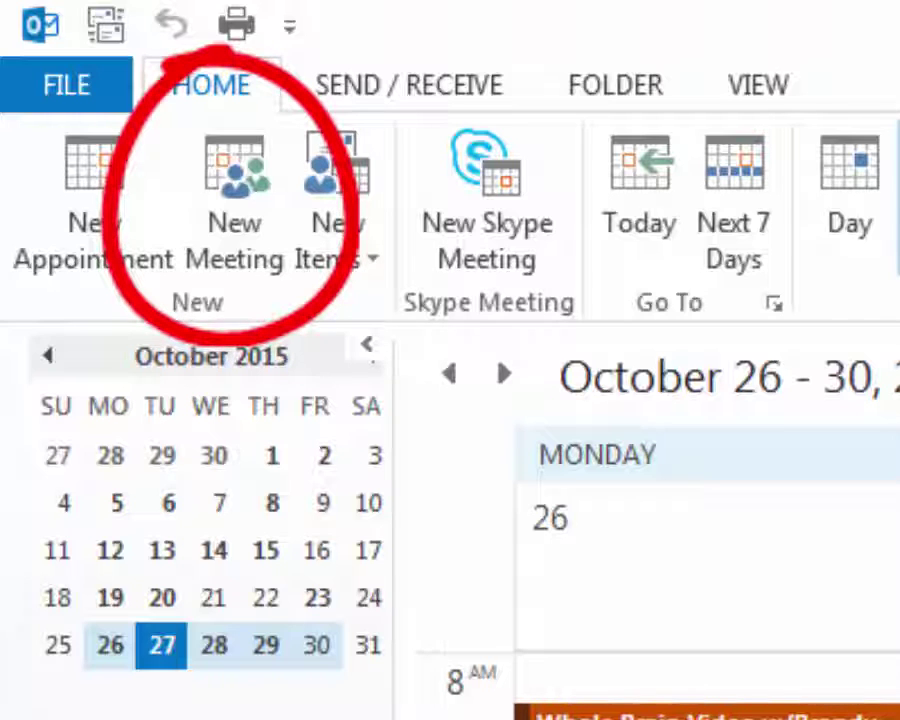
- Create a new meeting request with the subject 'Video Demo Meeting'
left_click(276, 262)
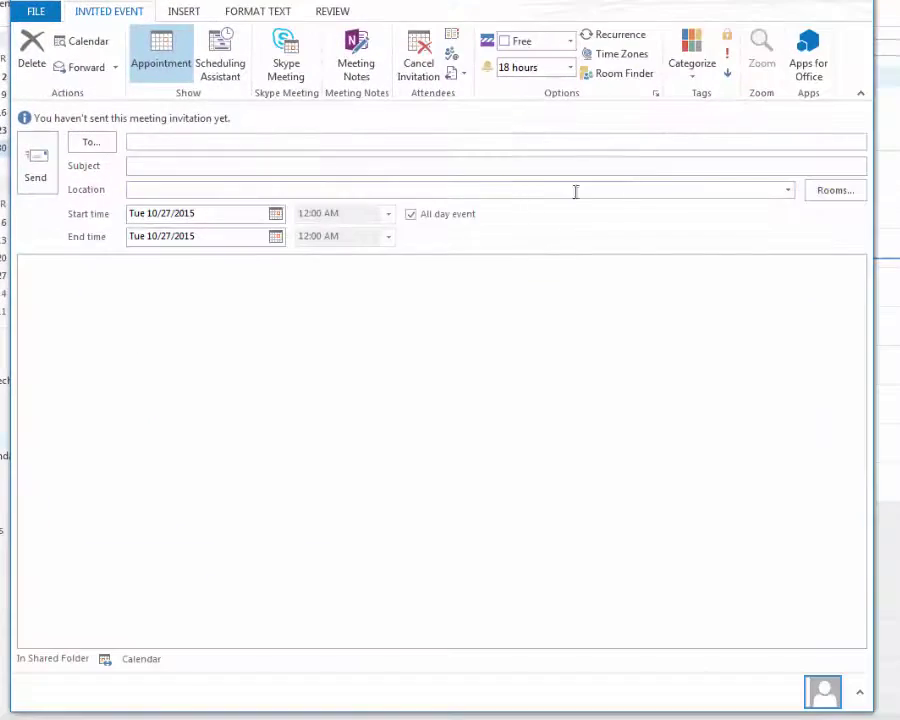
left_click(196, 164)
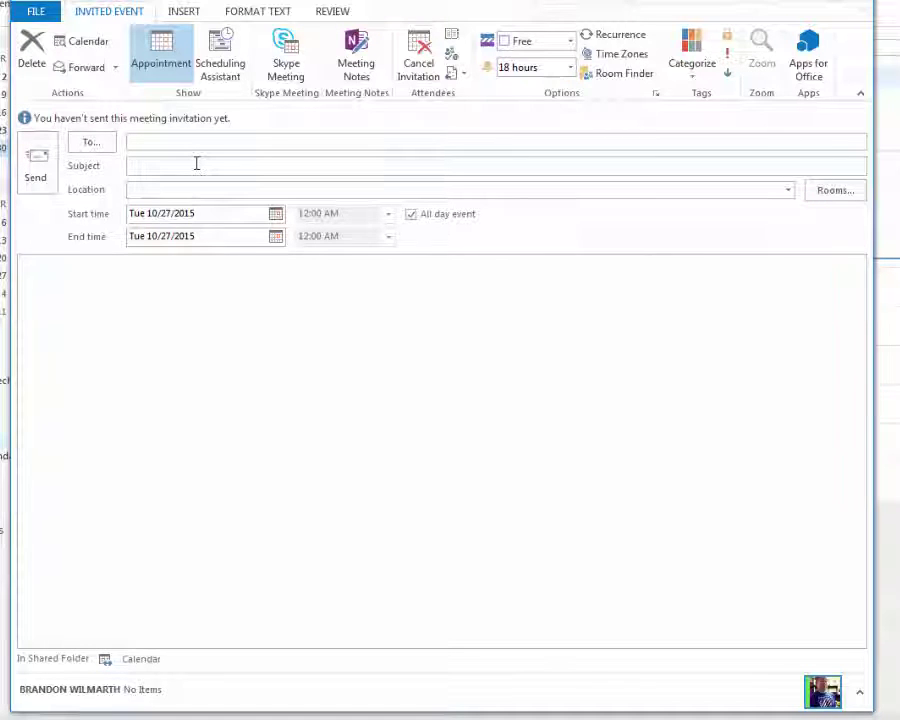
type("Video ")
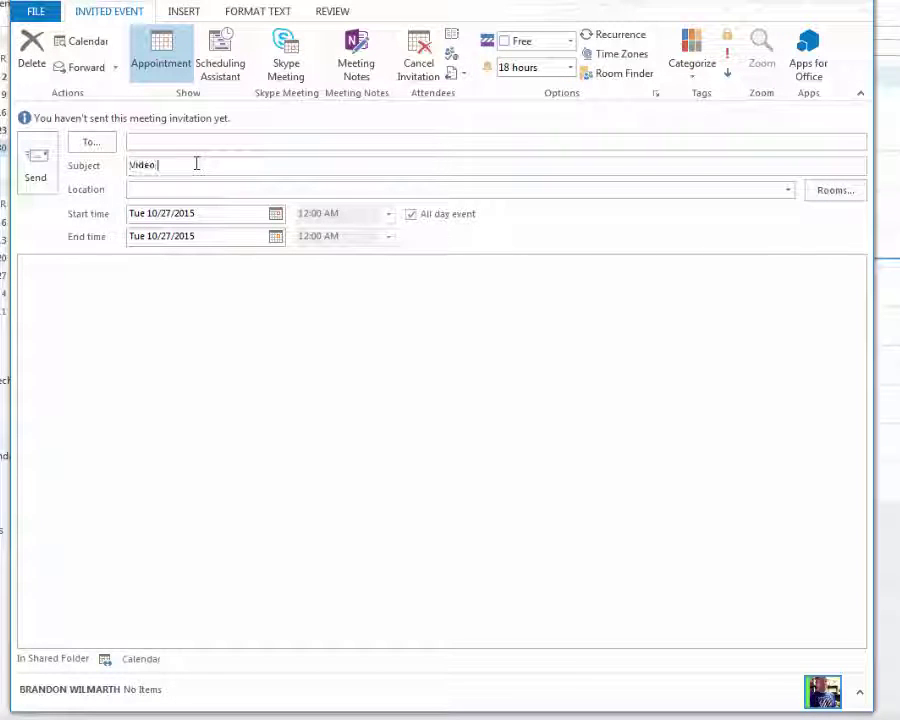
type("Demo Meet")
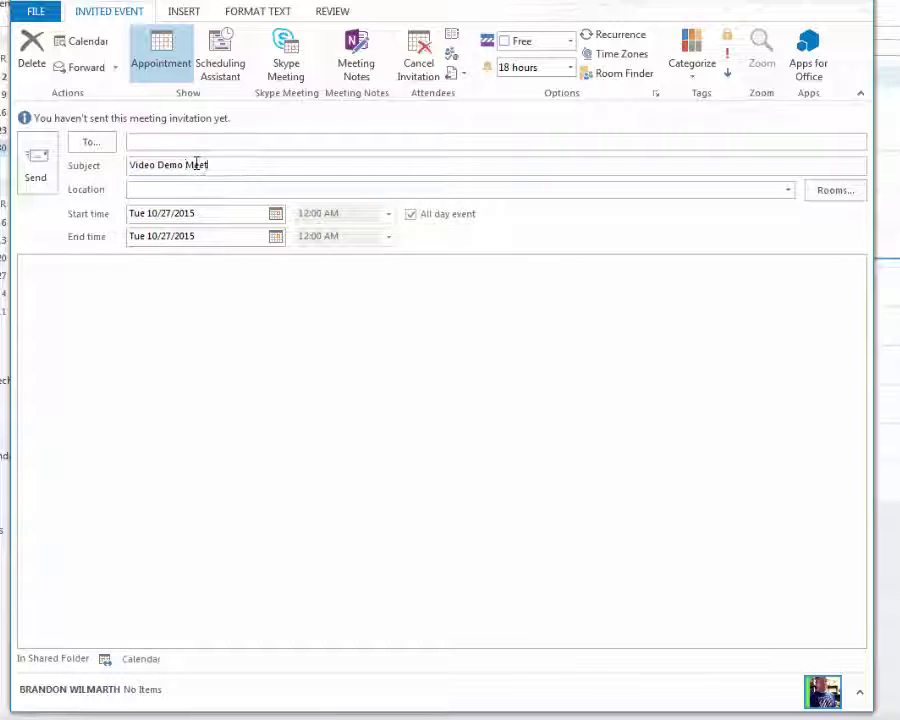
type("ing")
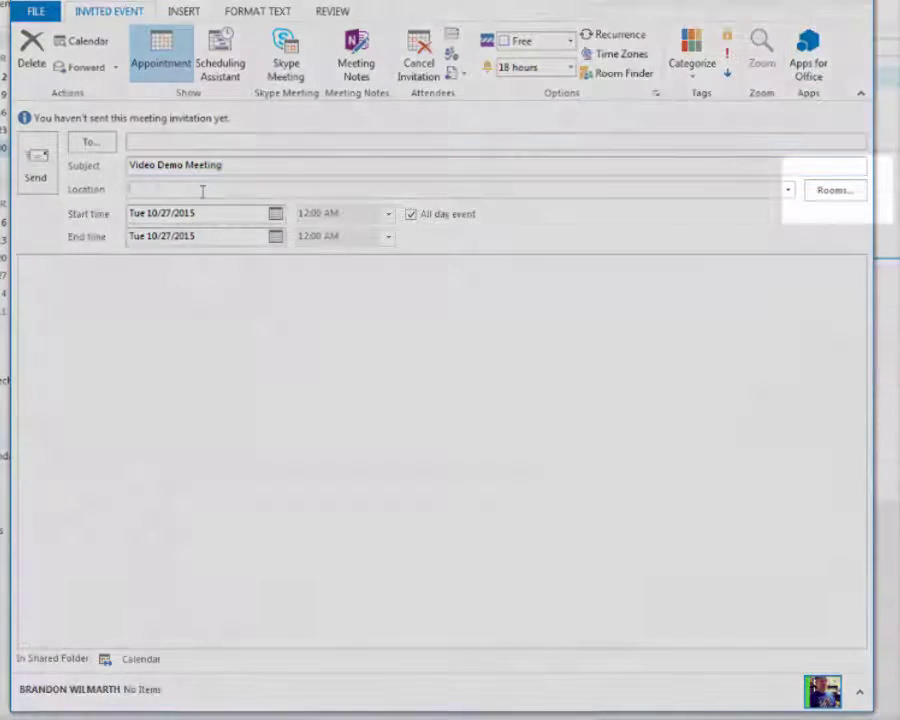
left_click(145, 188)
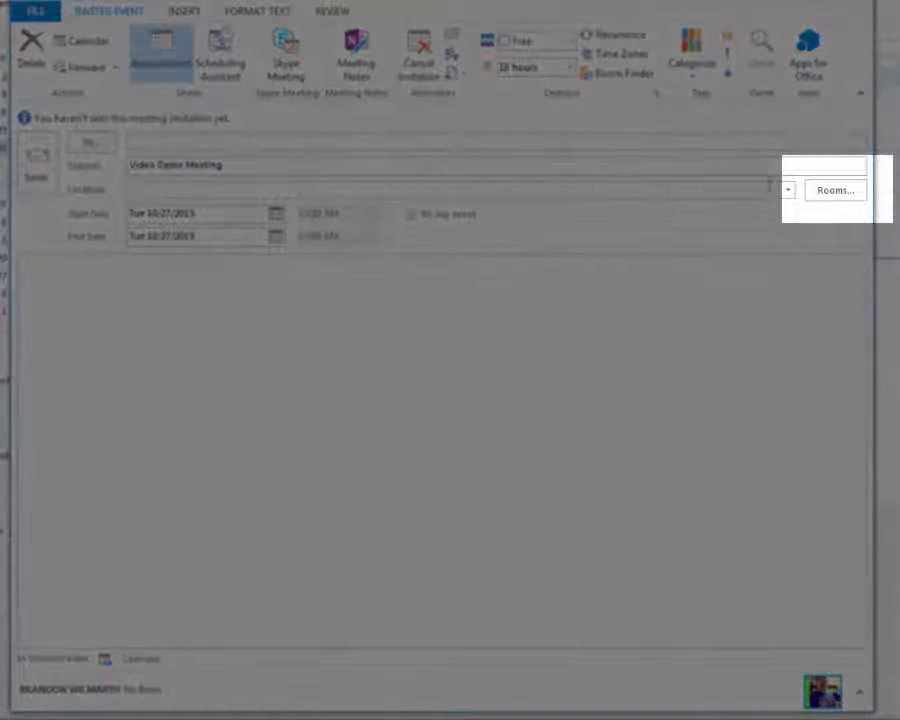
- Add ASC Conference Room 100 from the rooms list as the meeting's room
left_click(833, 190)
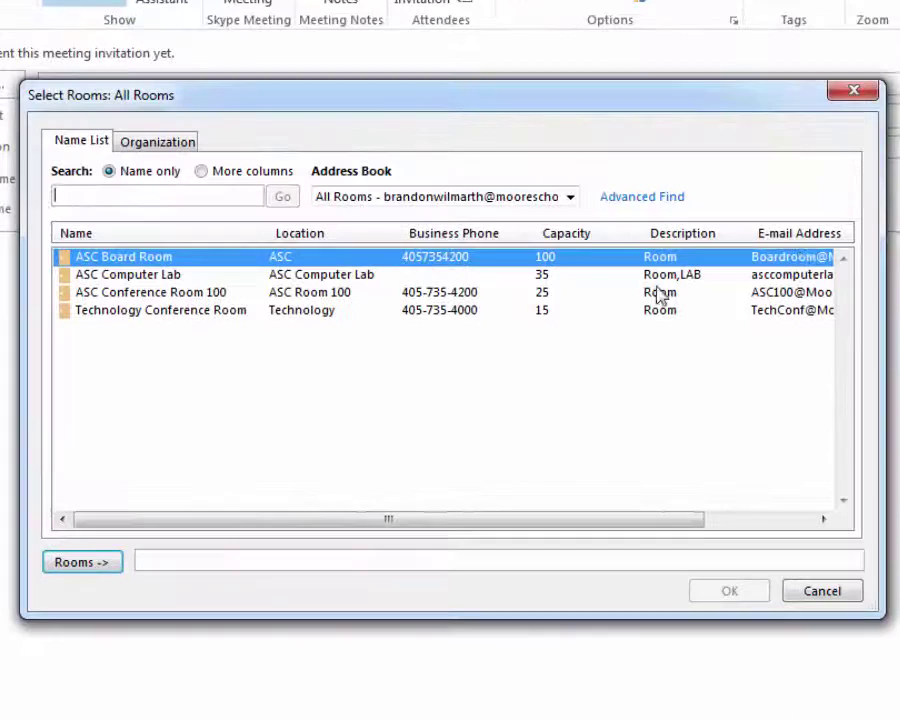
left_click(168, 296)
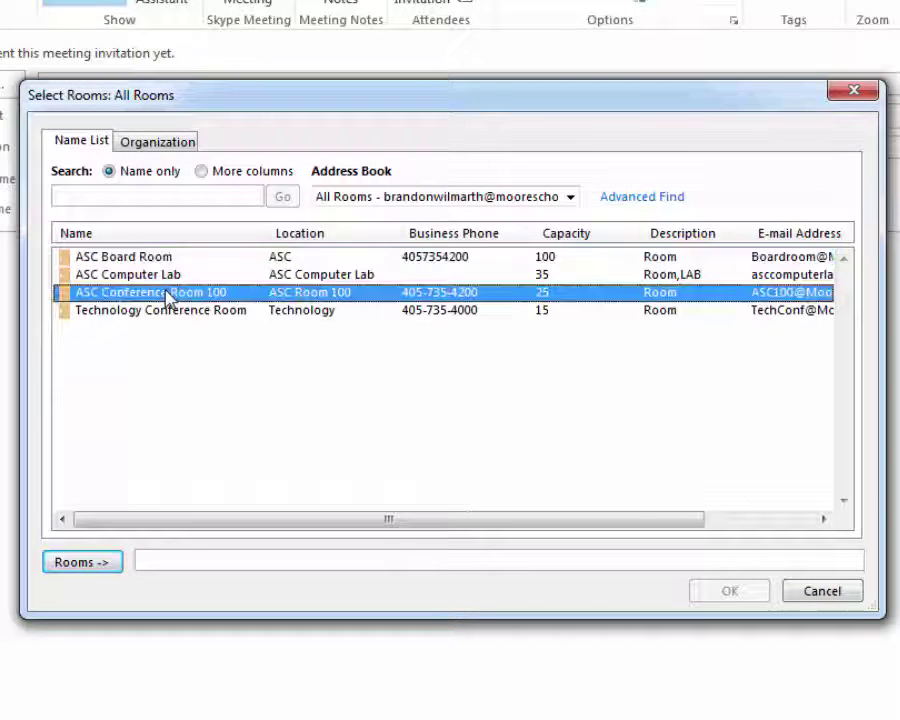
left_click(104, 562)
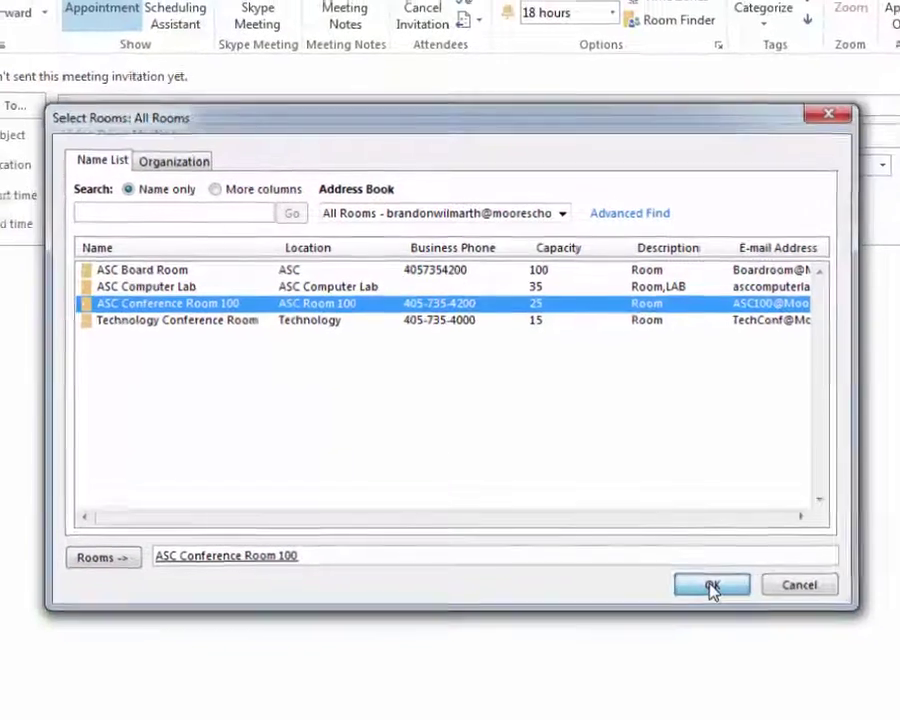
left_click(728, 591)
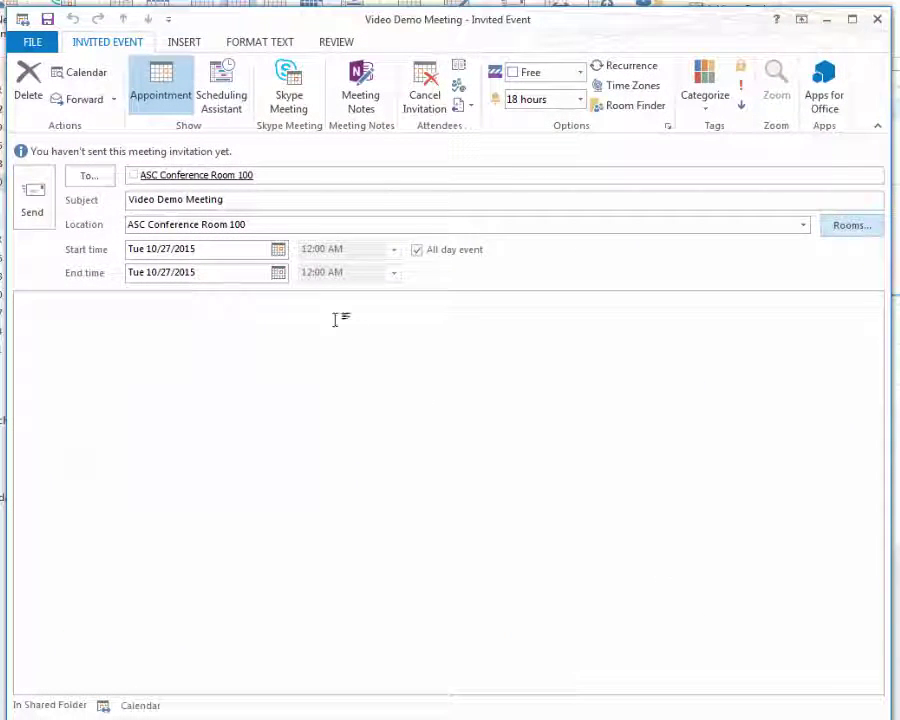
- Invite two colleagues by accepting their suggested names in the To field
left_click(311, 171)
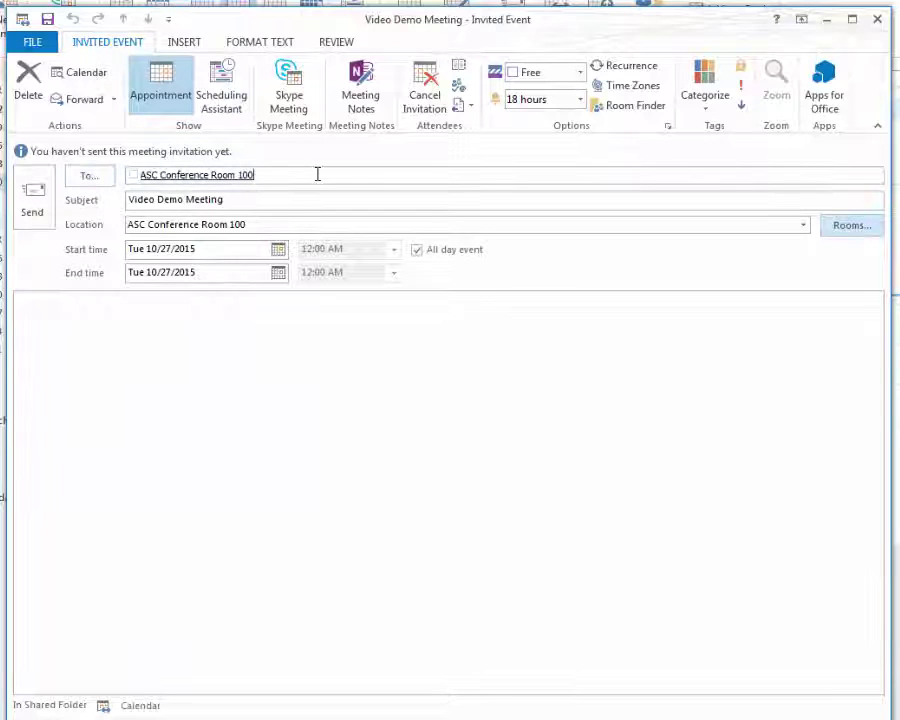
type("dom")
key("Return")
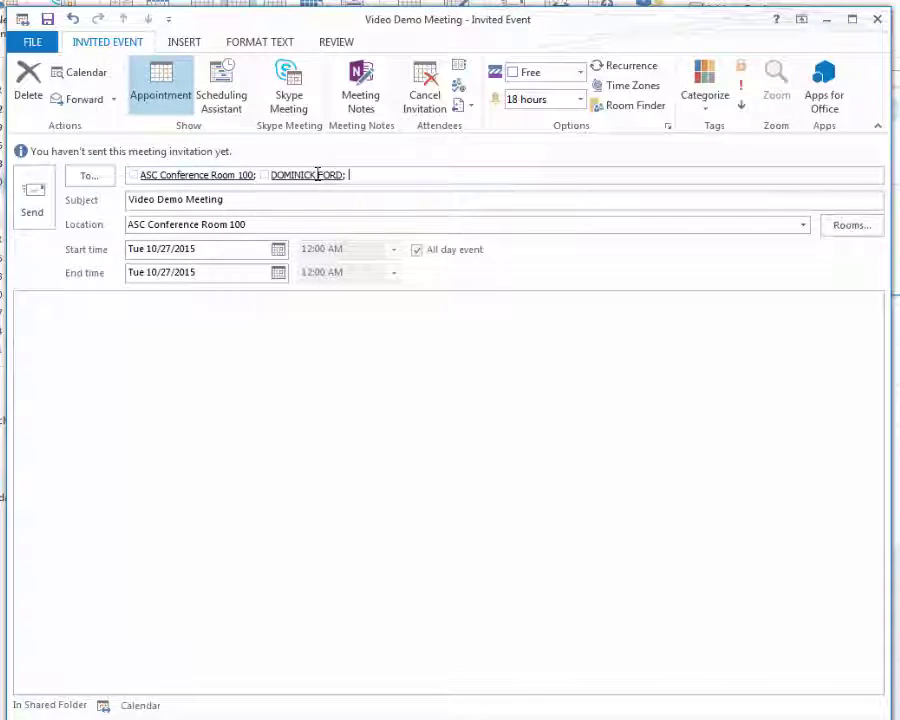
type("mal")
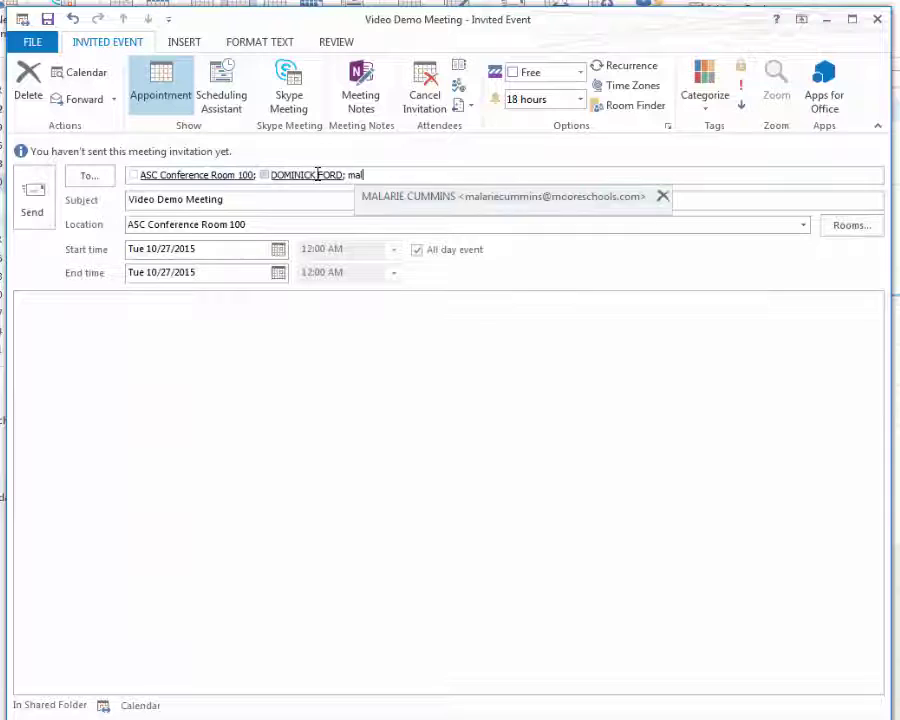
key("Return")
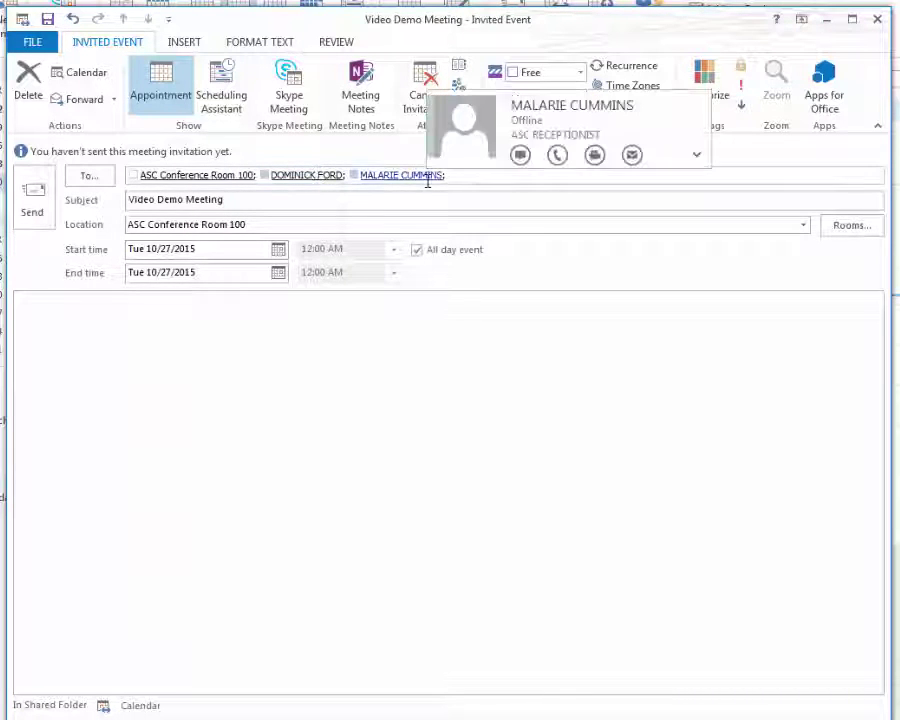
- Turn off All day event and set the meeting to start at 11:00 AM
left_click(418, 252)
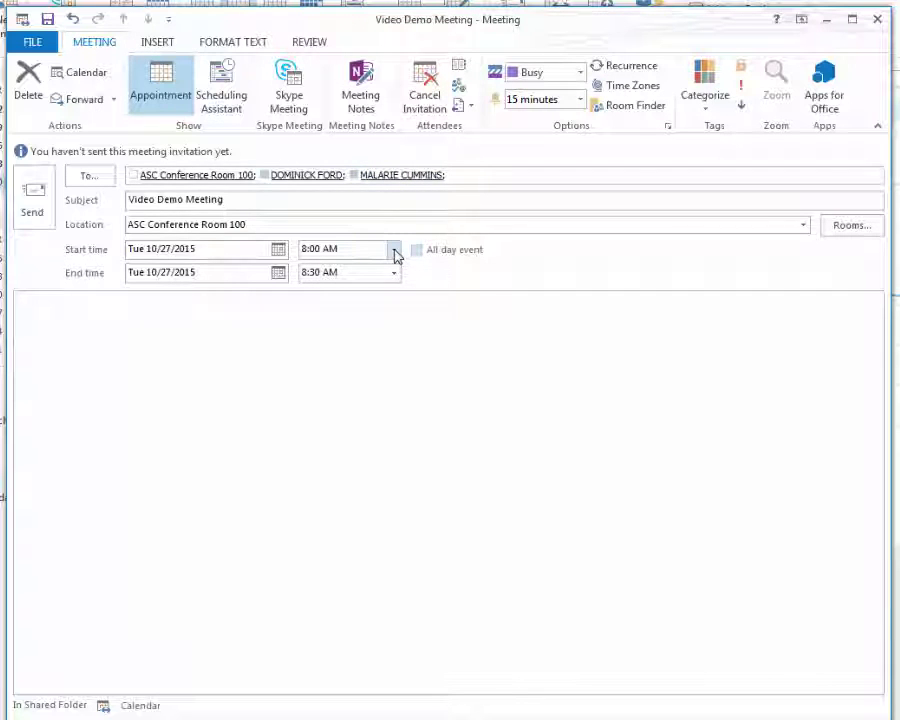
left_click(395, 251)
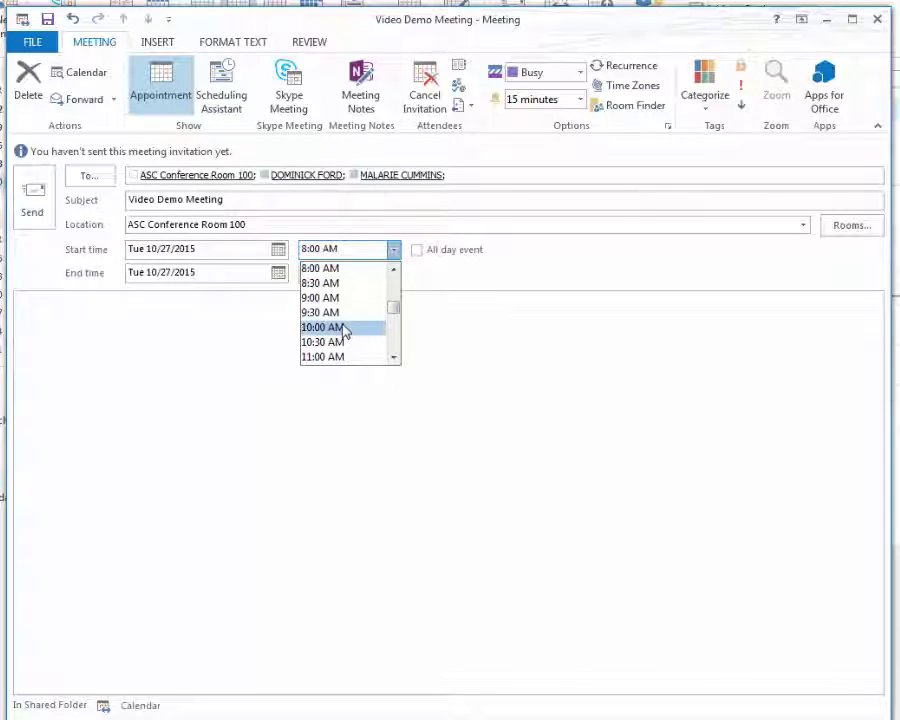
left_click(348, 357)
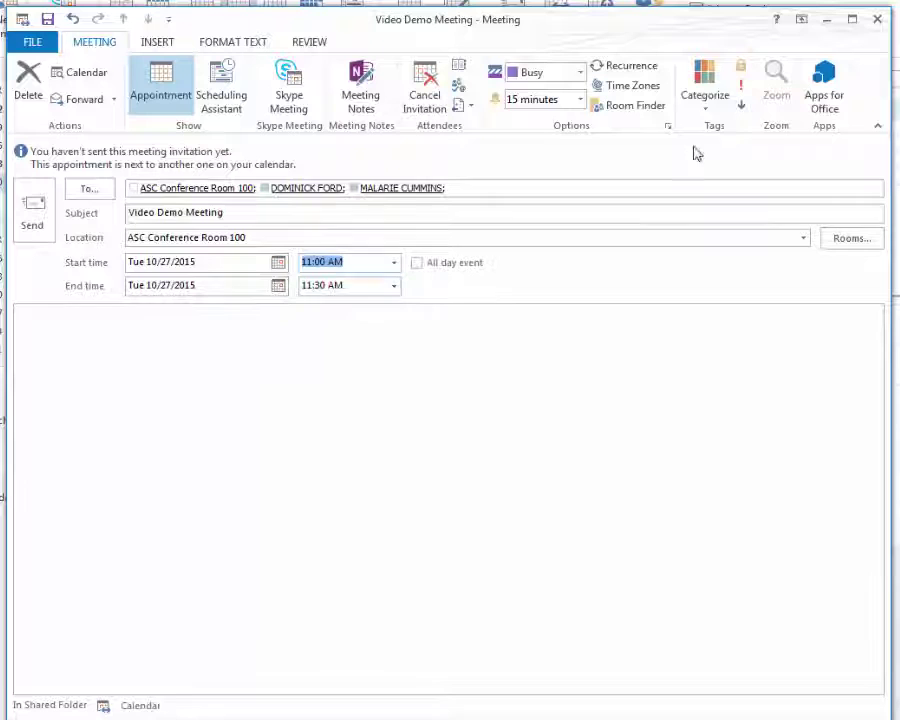
- Assign the Video category to the Video Demo Meeting and send the invitation
left_click(705, 110)
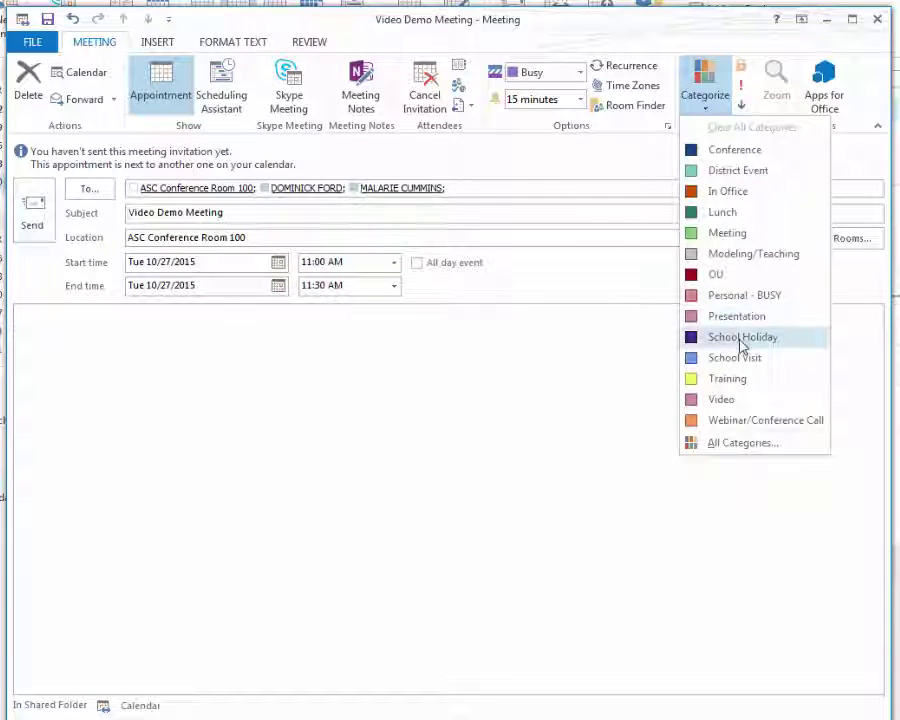
left_click(746, 401)
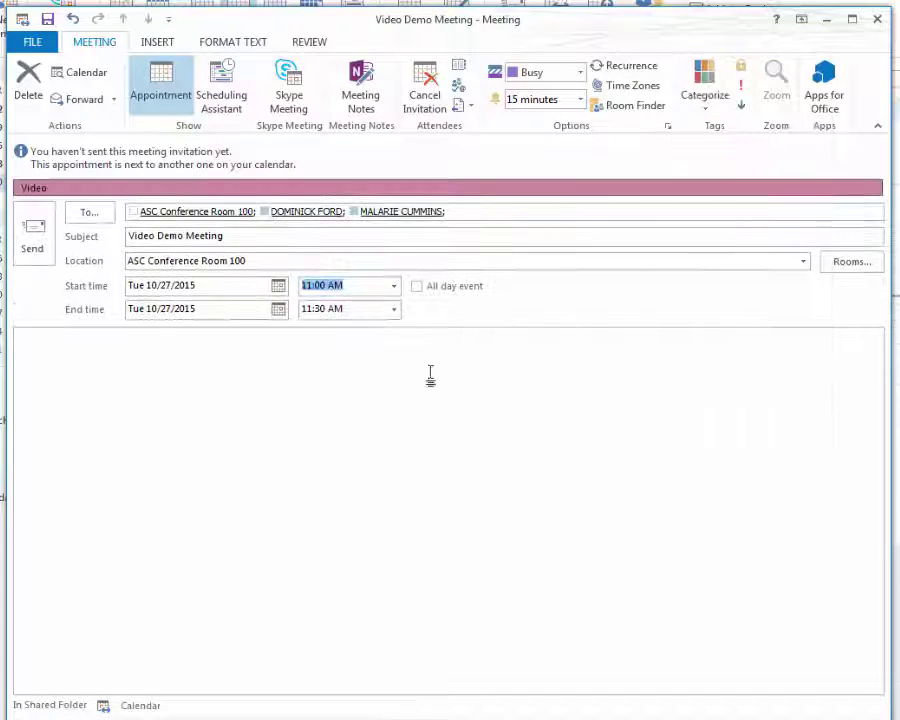
left_click(36, 240)
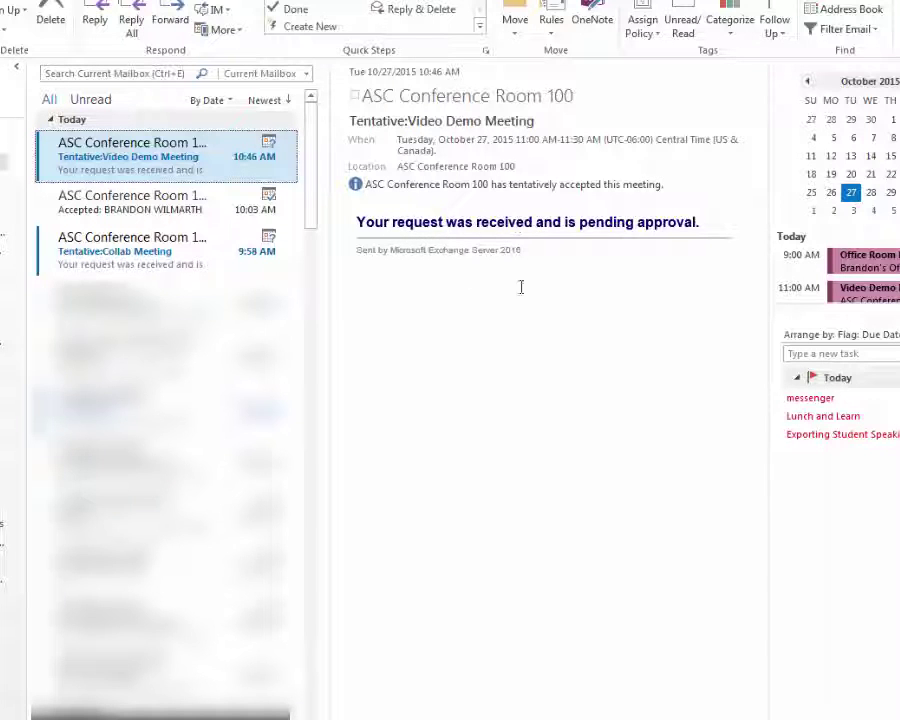
left_click(166, 213)
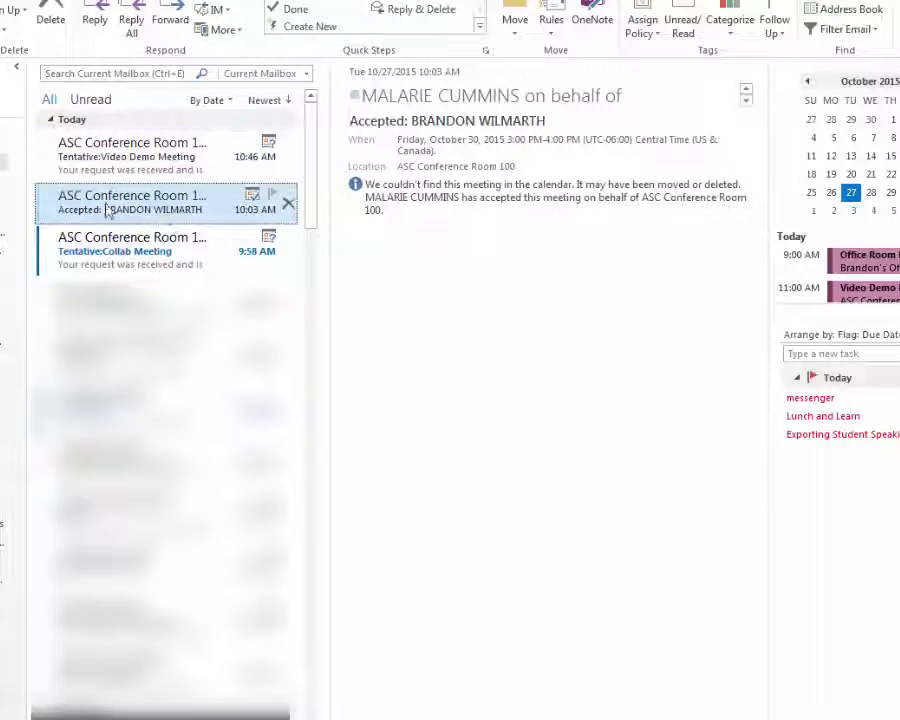
left_click(155, 174)
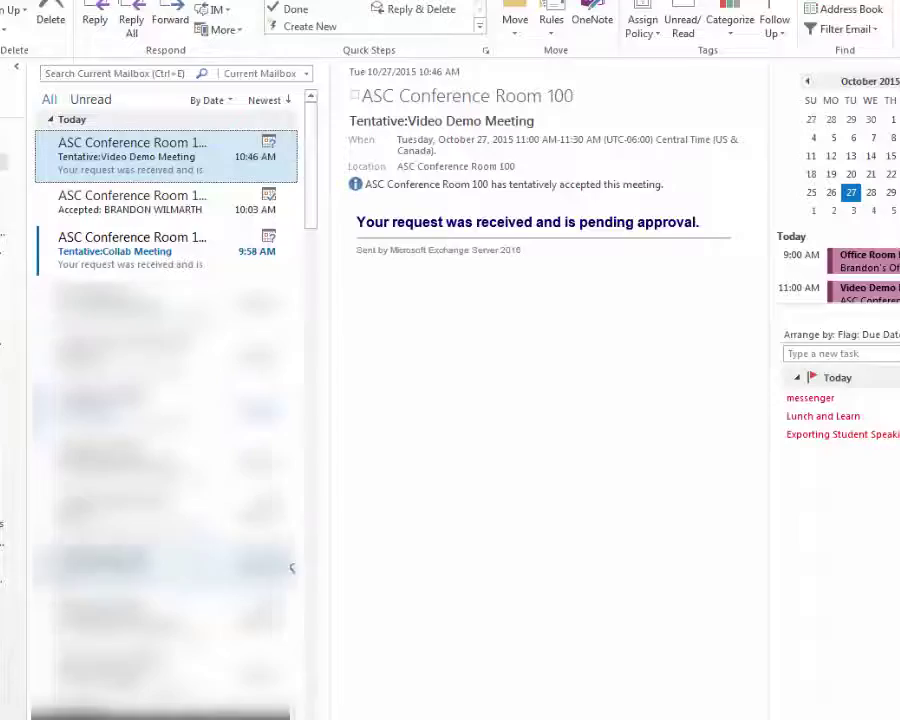
- Open ASC Conference Room 100's calendar from the room list beside your own week
key("ctrl+2")
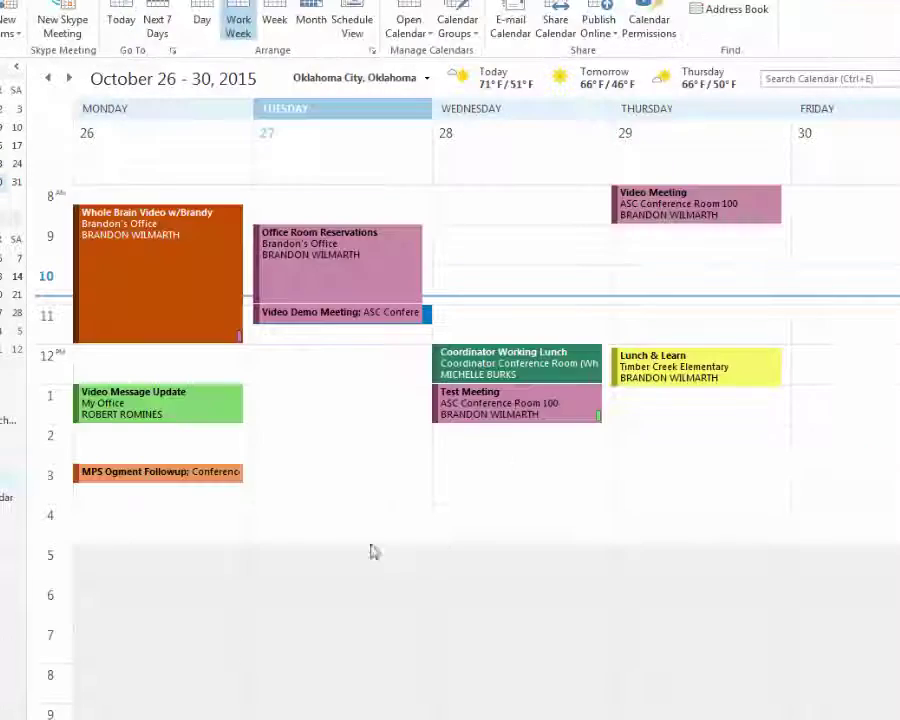
mouse_move(660, 388)
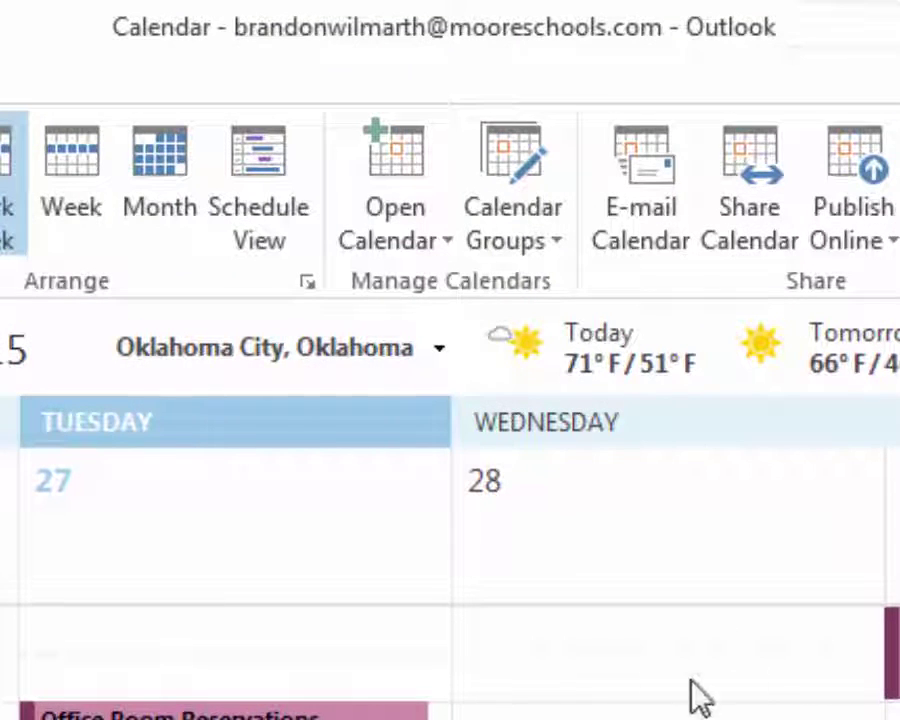
left_click(436, 252)
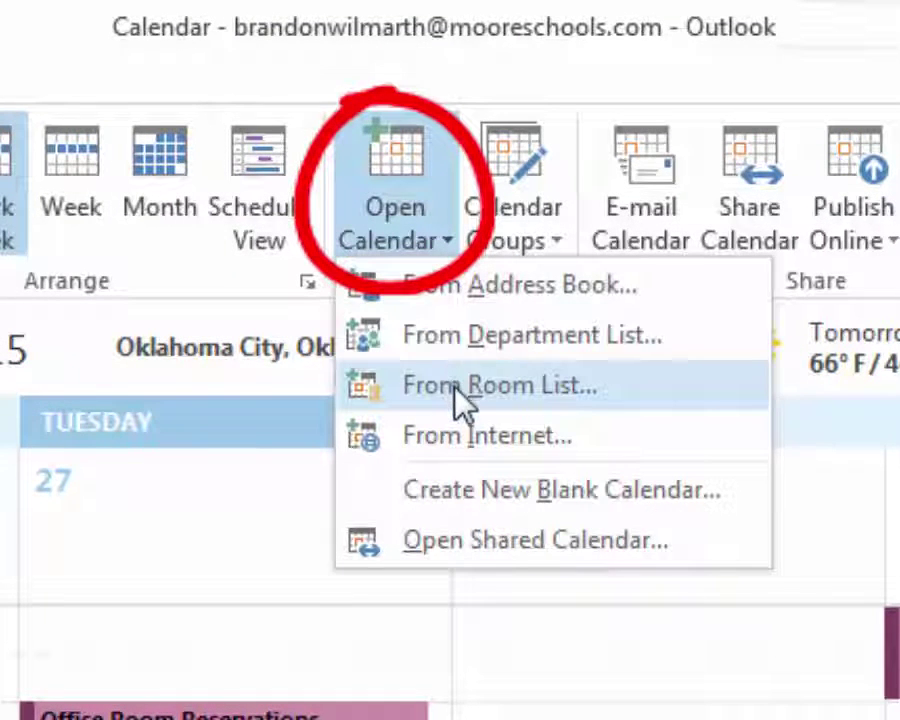
left_click(455, 387)
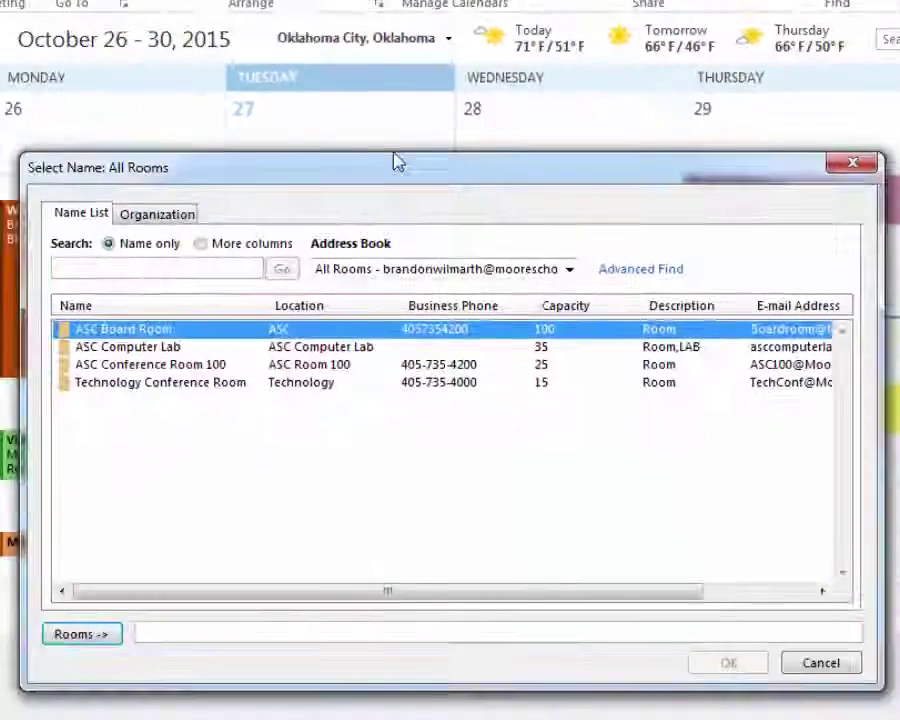
left_click(110, 565)
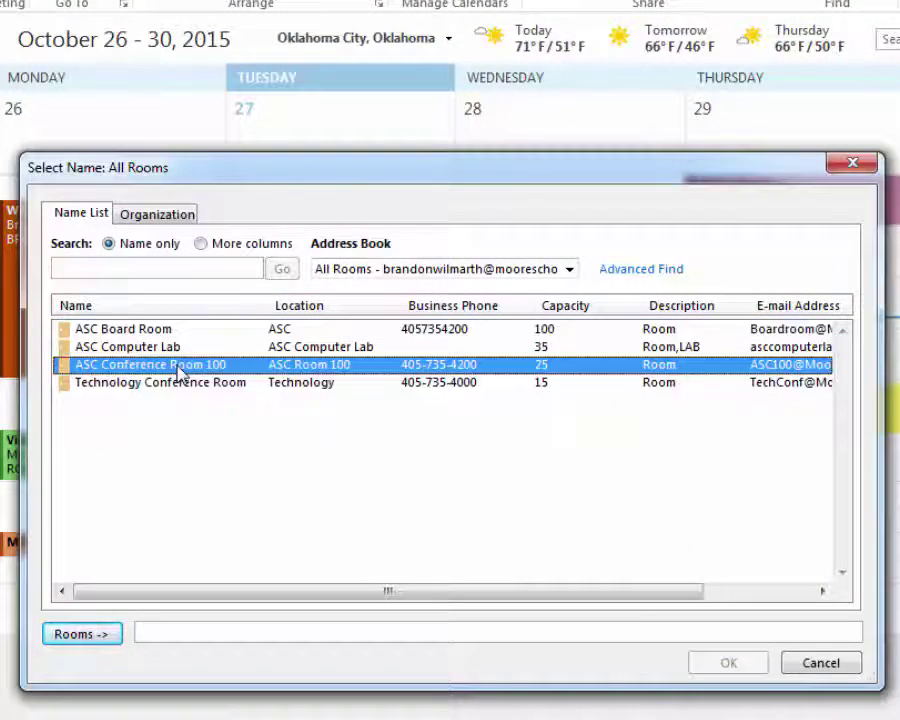
left_click(80, 636)
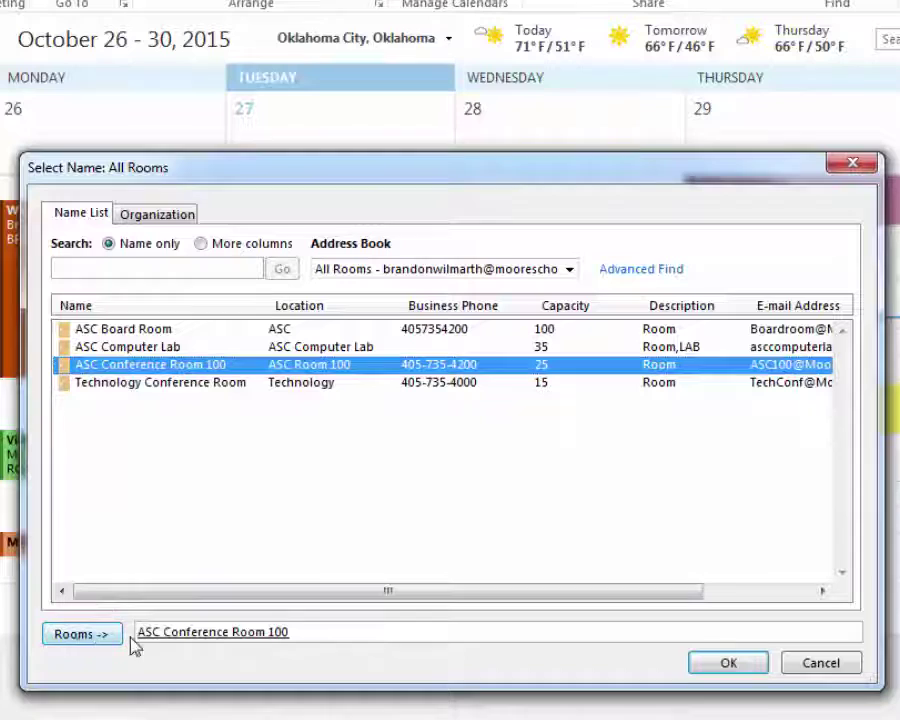
left_click(728, 663)
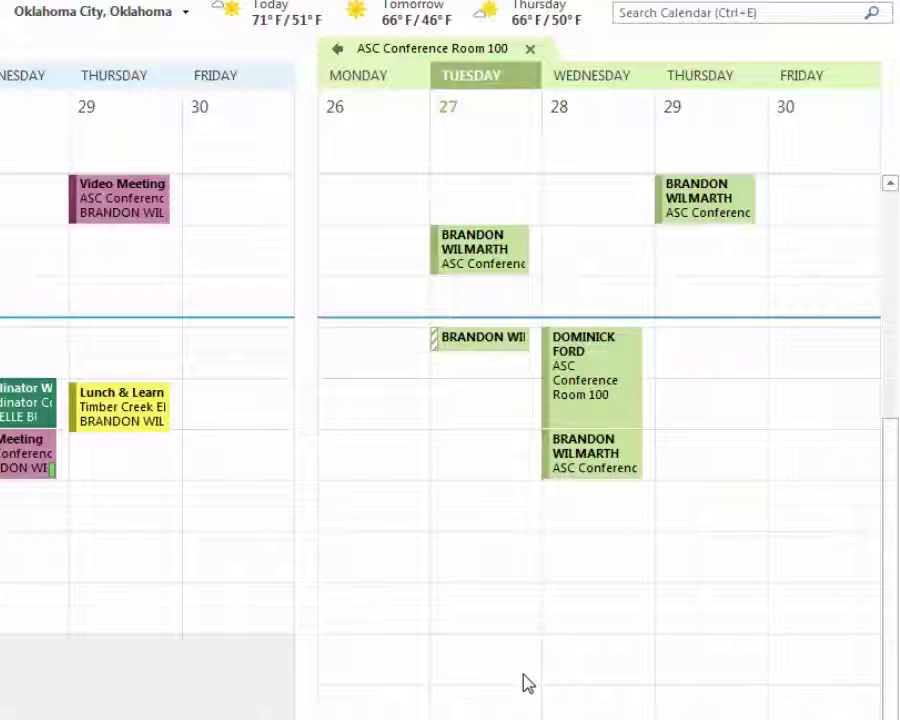
- Dismiss the room-calendar permission error and start a new meeting for Wed 10/28/2015 at 9:00 AM
double_click(588, 243)
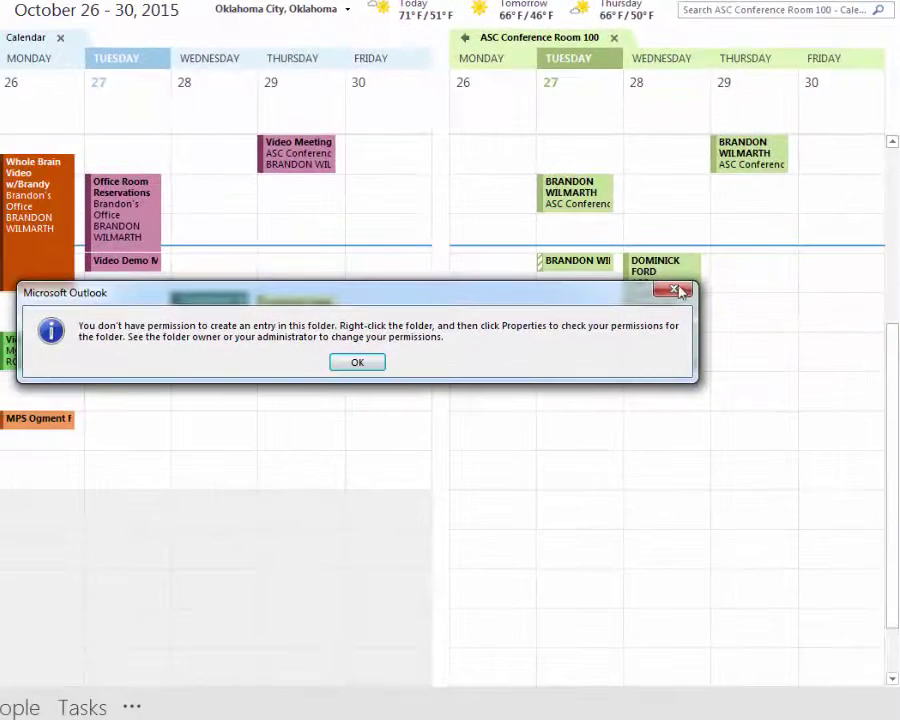
left_click(651, 318)
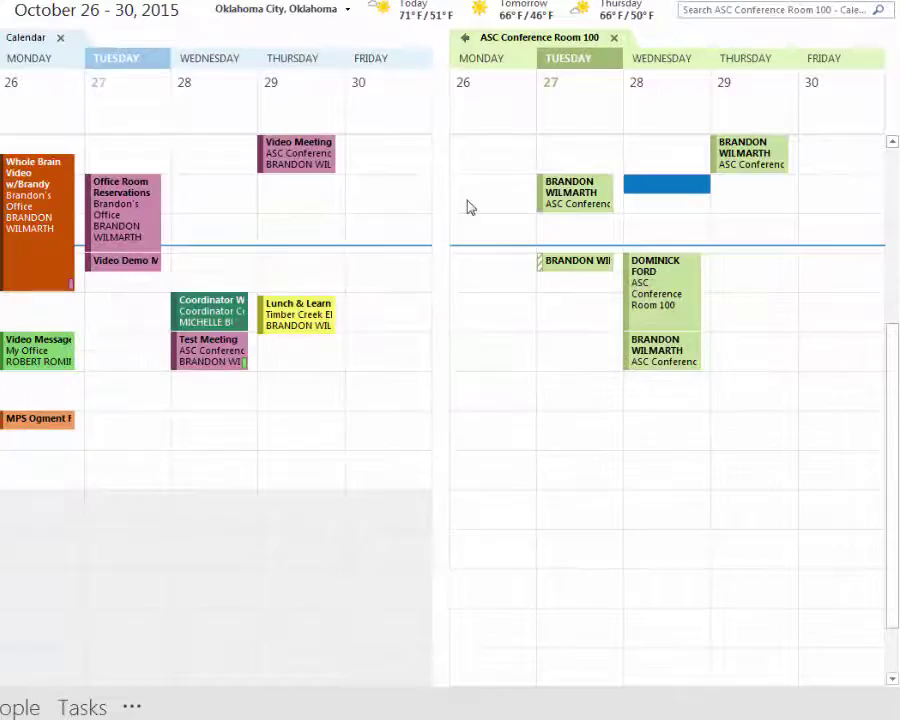
left_click(214, 190)
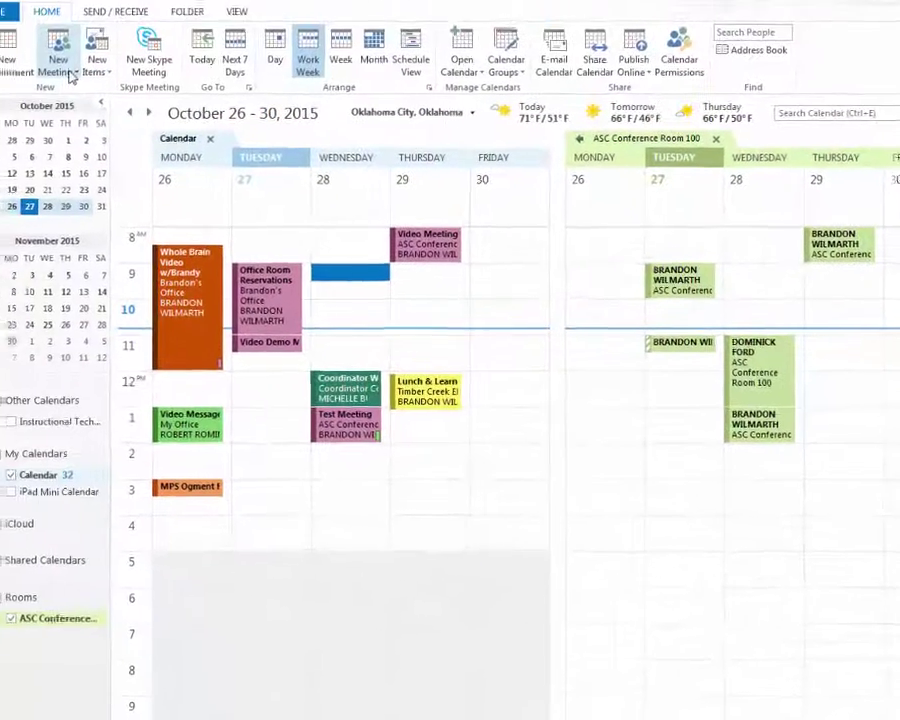
left_click(96, 90)
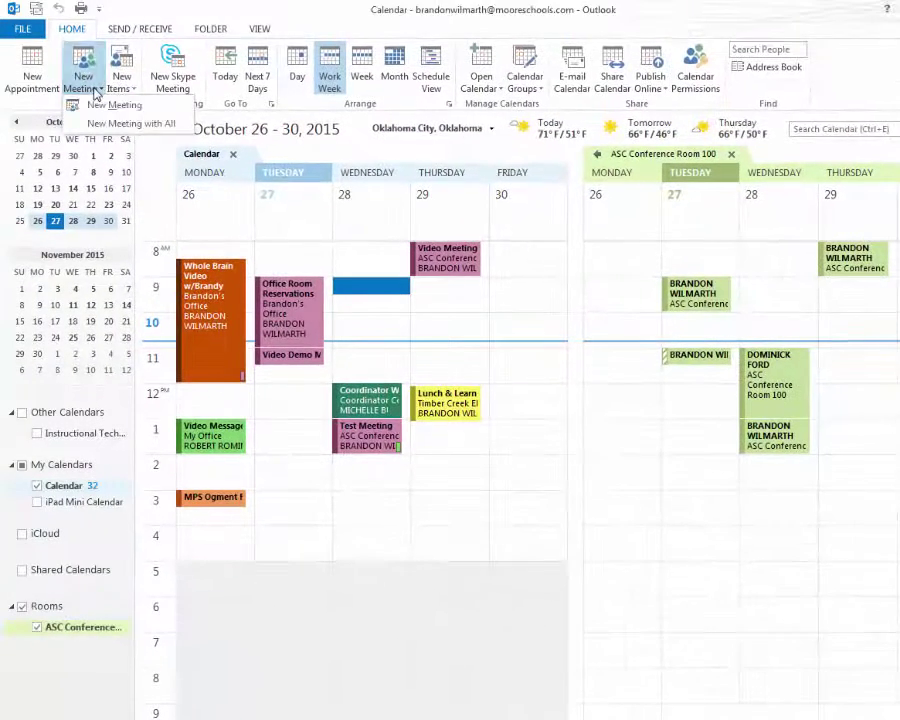
left_click(114, 104)
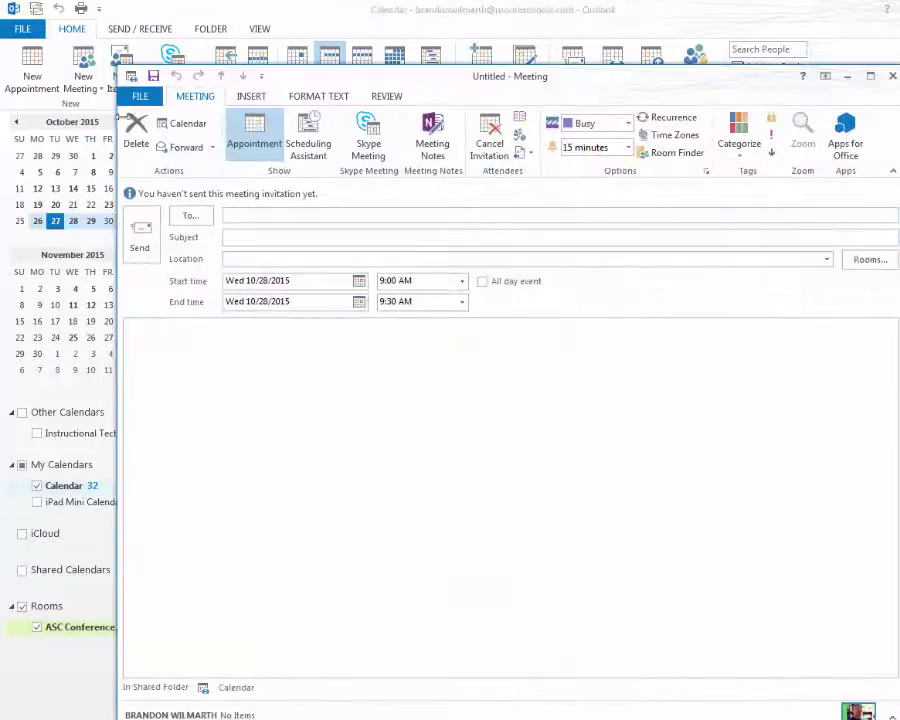
- Close the Select Rooms dialog without choosing a room
left_click(866, 261)
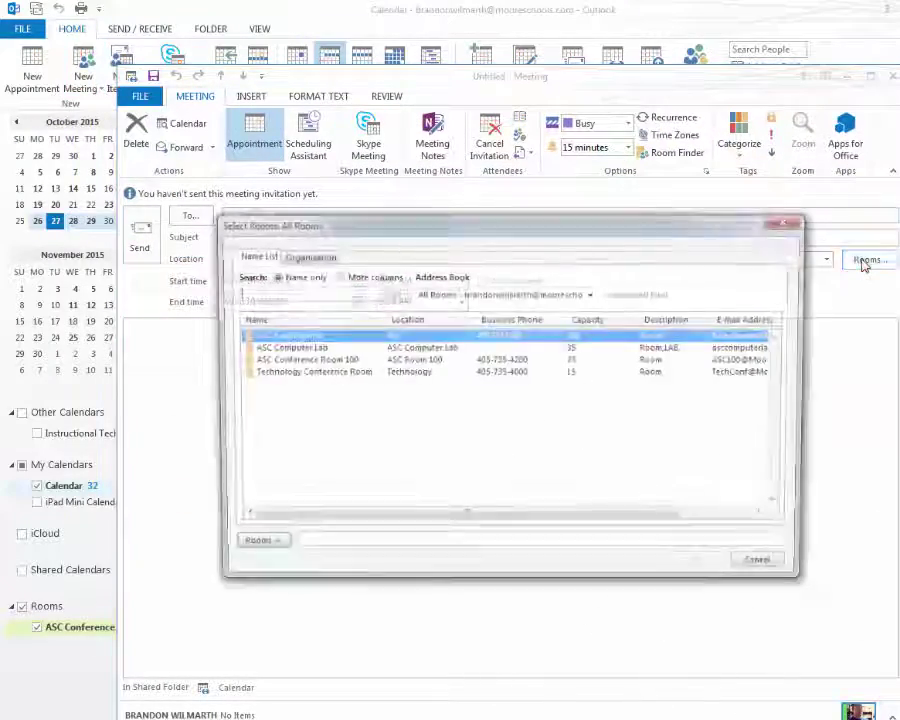
left_click(790, 220)
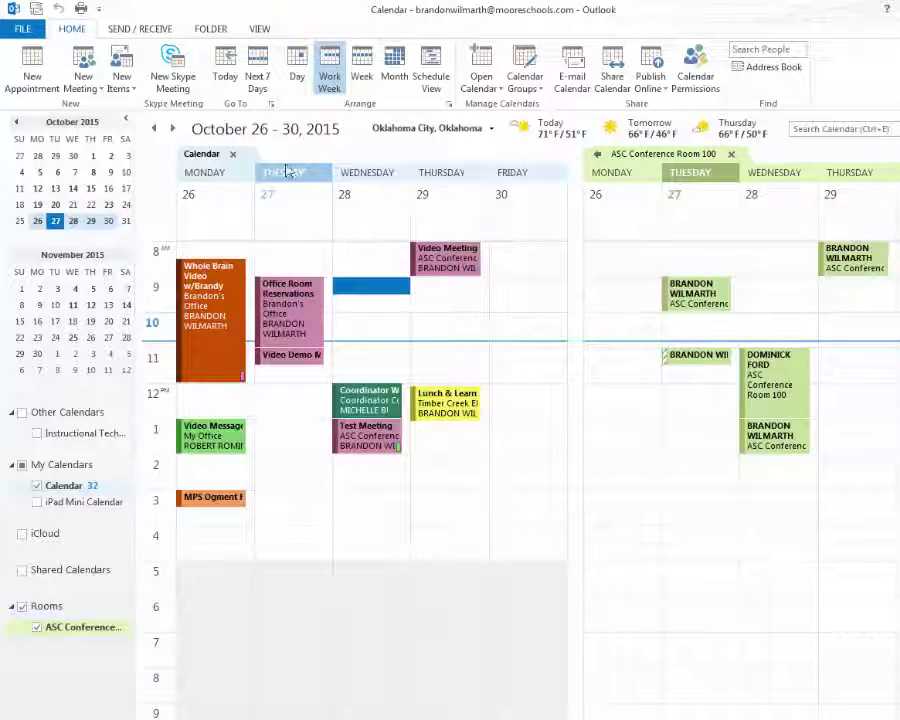
- Overlay the room calendar on yours, select Thursday 1 PM, and bring your Calendar forward
left_click(598, 156)
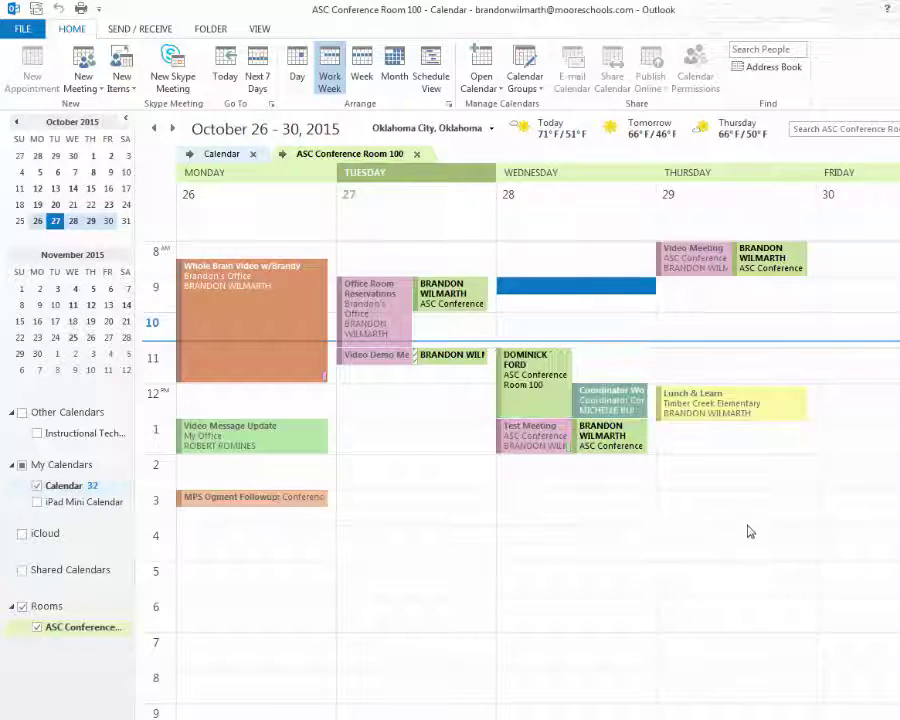
mouse_move(744, 404)
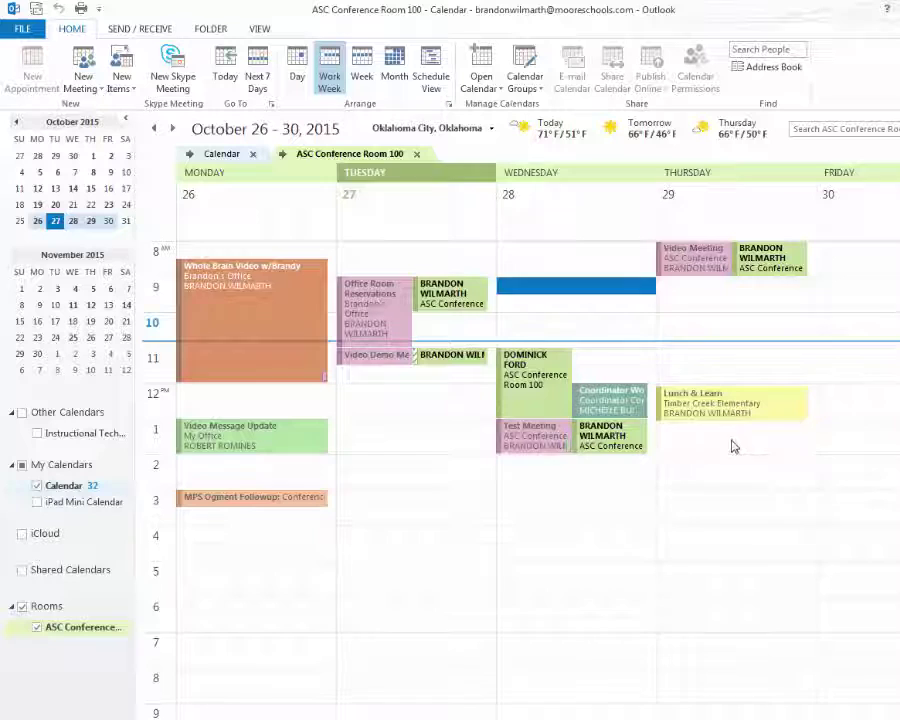
left_click(733, 446)
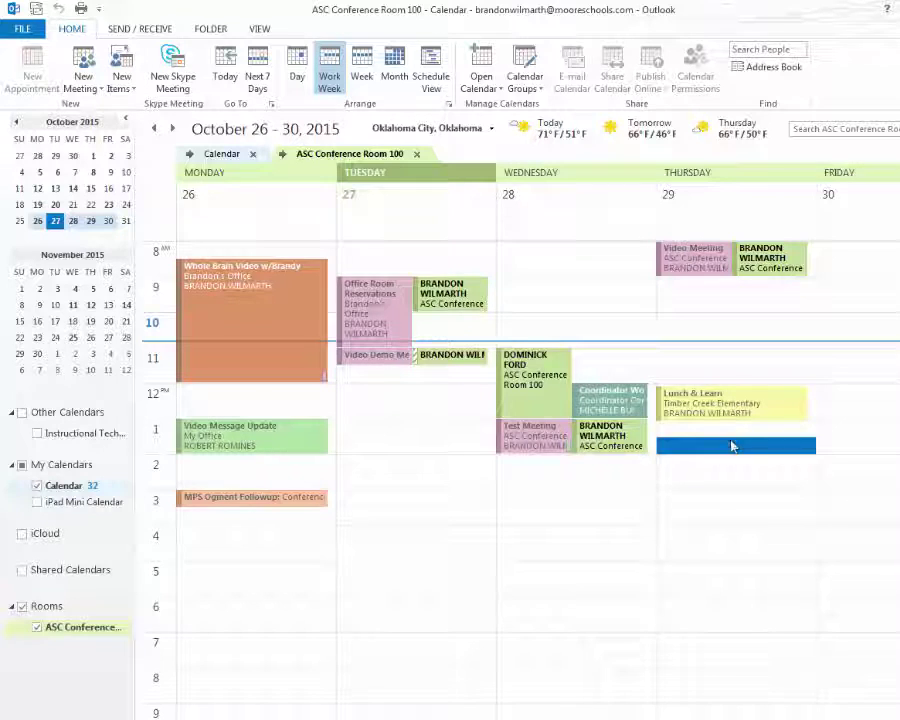
left_click(230, 155)
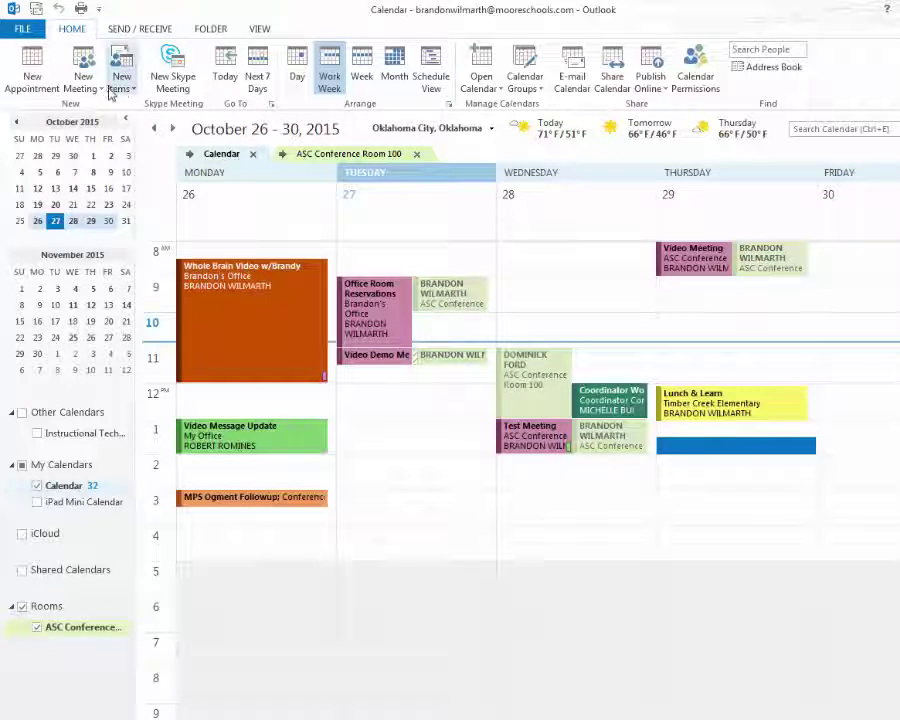
- Start a new meeting for Thu 10/29/2015, search rooms for 'ech', then cancel room selection
left_click(78, 78)
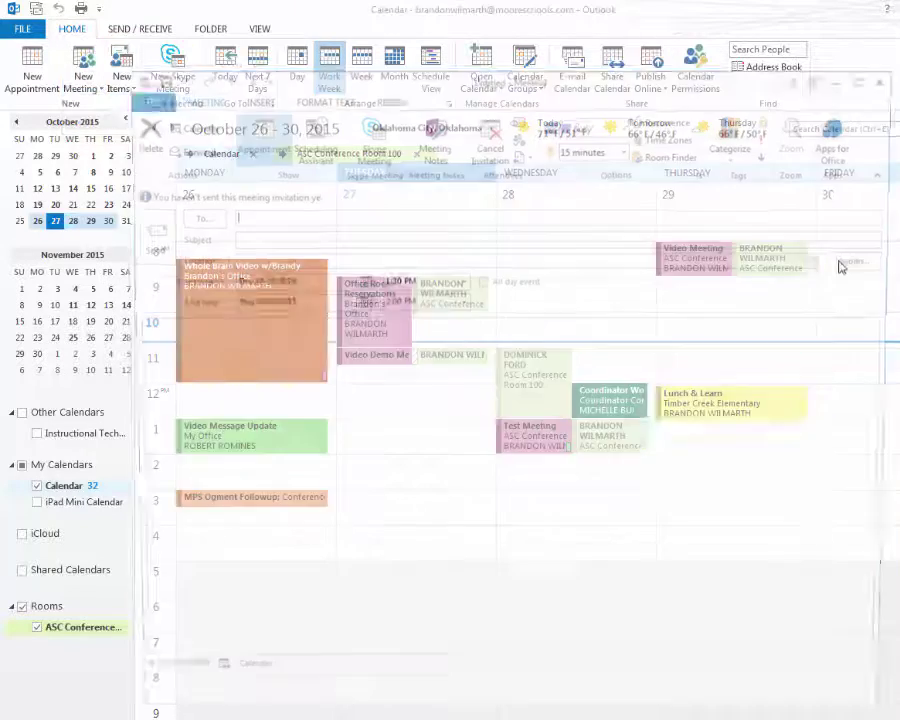
left_click(856, 263)
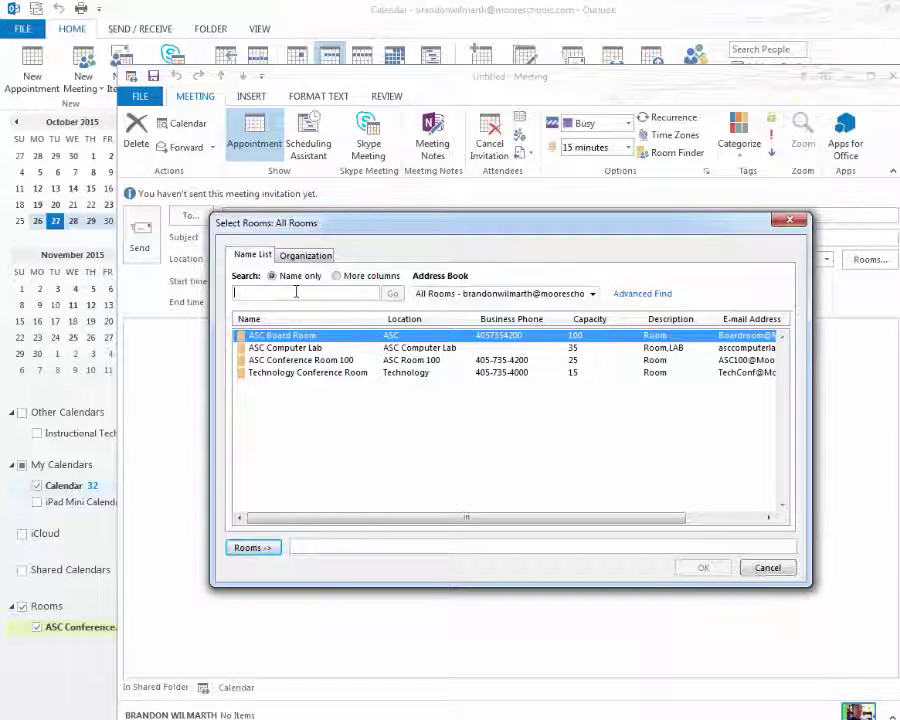
type("ech")
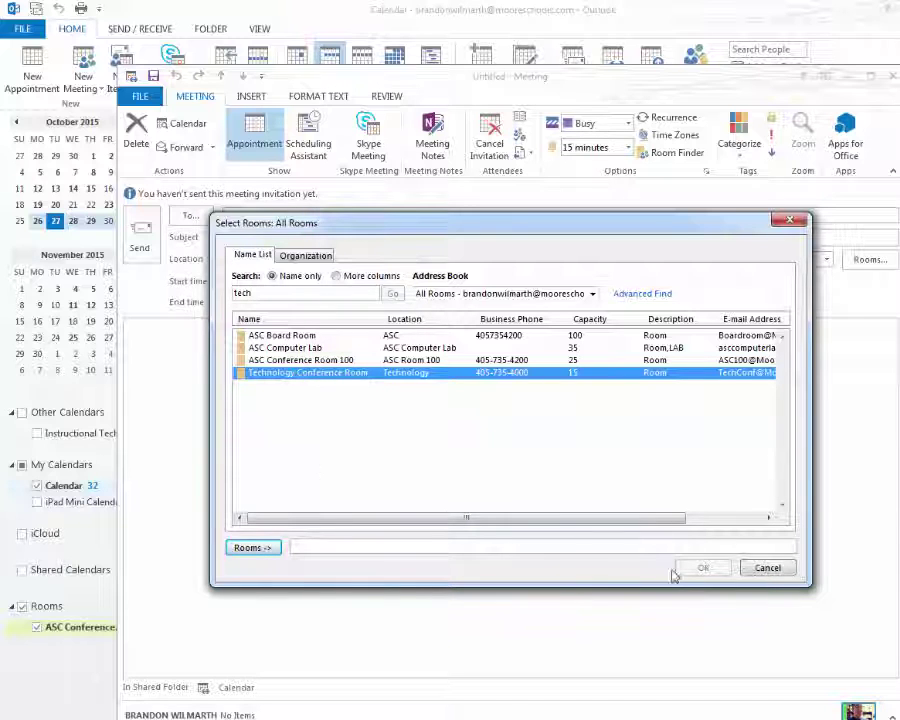
left_click(765, 569)
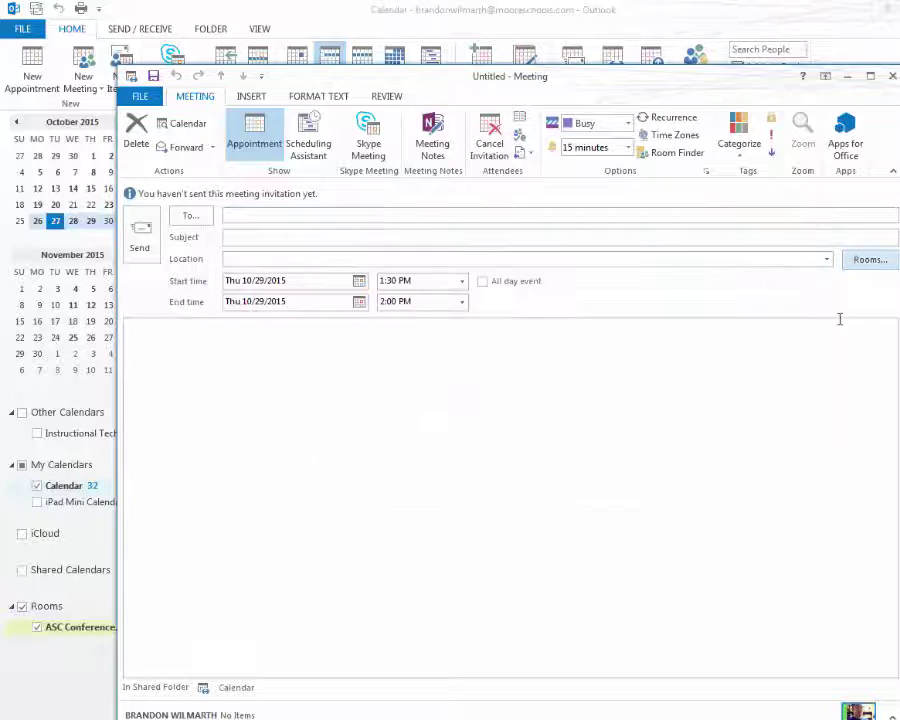
- Close the Untitled meeting window, discarding the unsent meeting
left_click(893, 77)
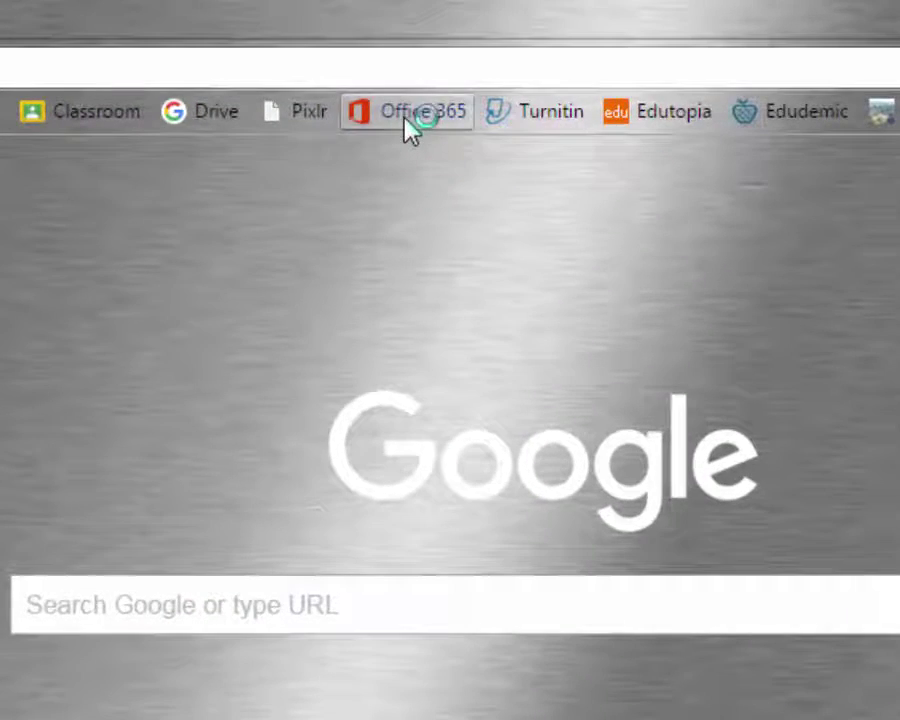
- Open the Office 365 bookmark and sign in to the Office 365 portal
left_click(406, 115)
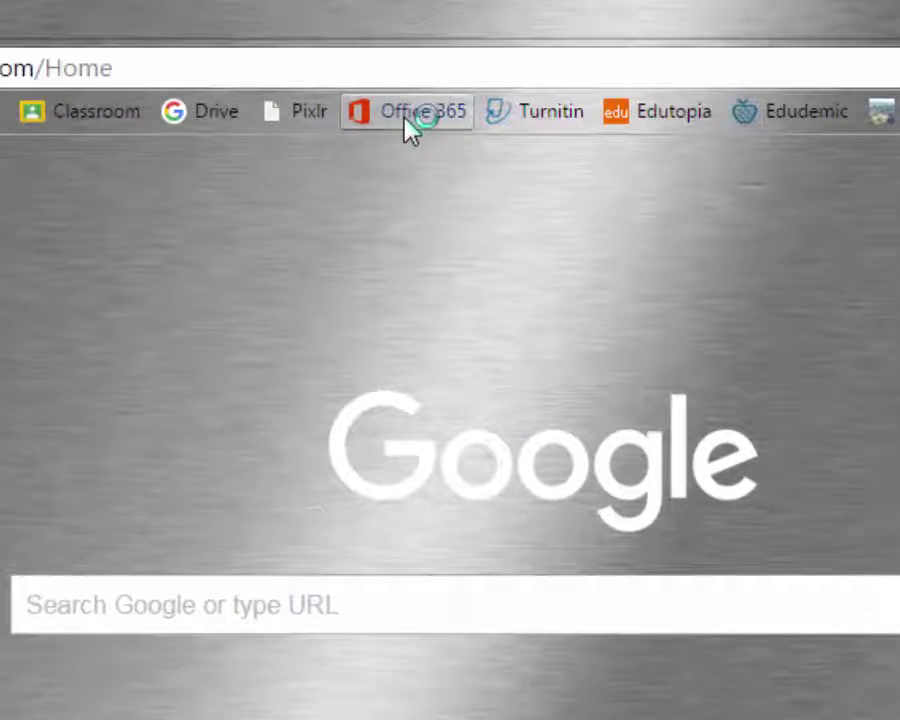
left_click(609, 342)
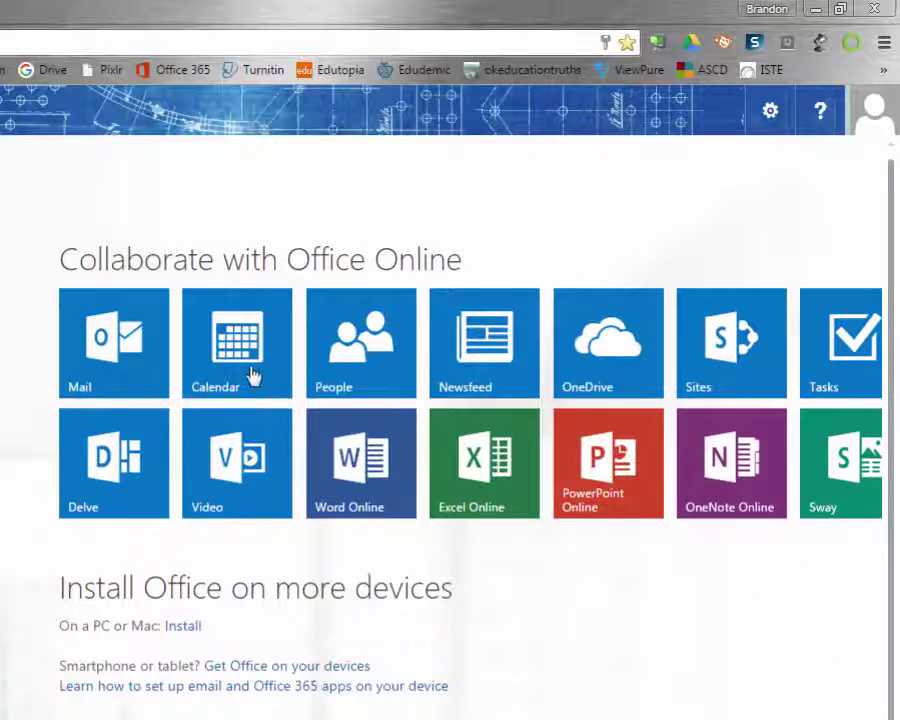
- Open the Office 365 calendar with a new event form for Thu 10/29/2015
left_click(252, 372)
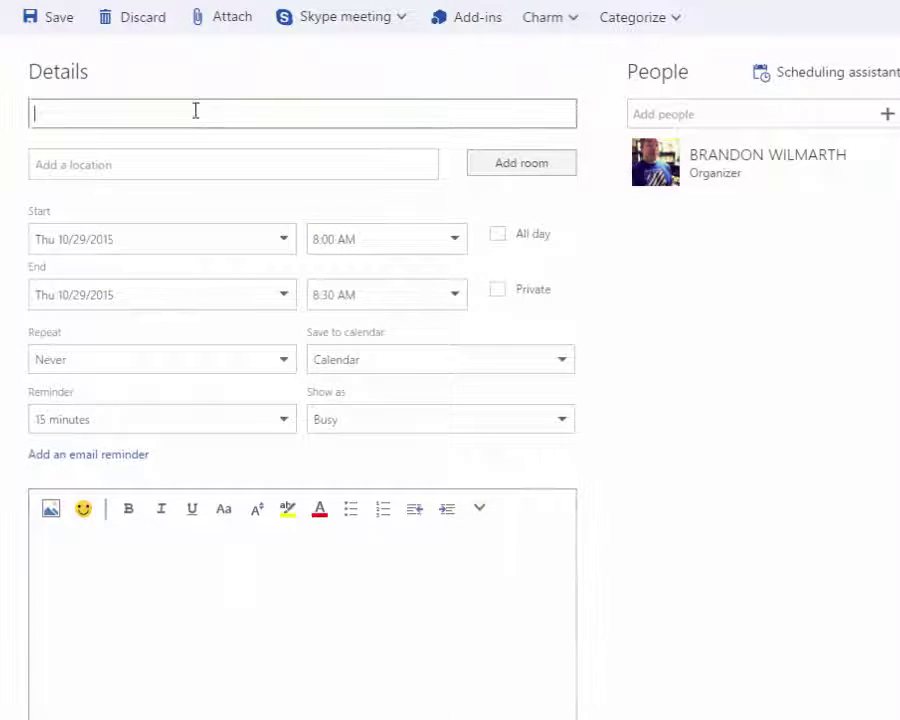
- Check which rooms are free with the start set to 10:00 AM, then 8:00 AM
left_click(453, 245)
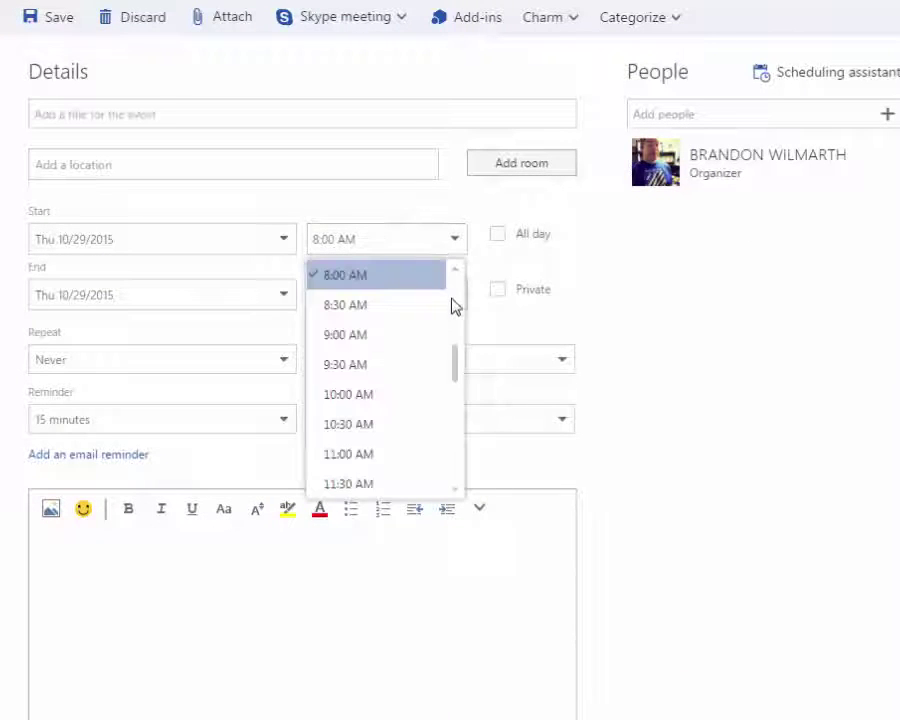
left_click(394, 398)
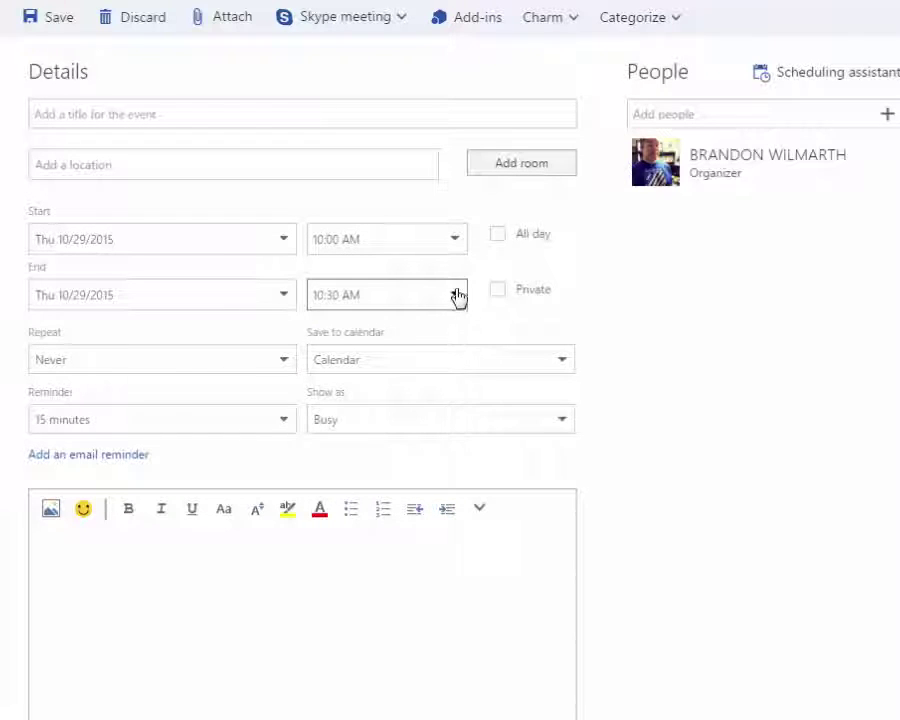
left_click(506, 175)
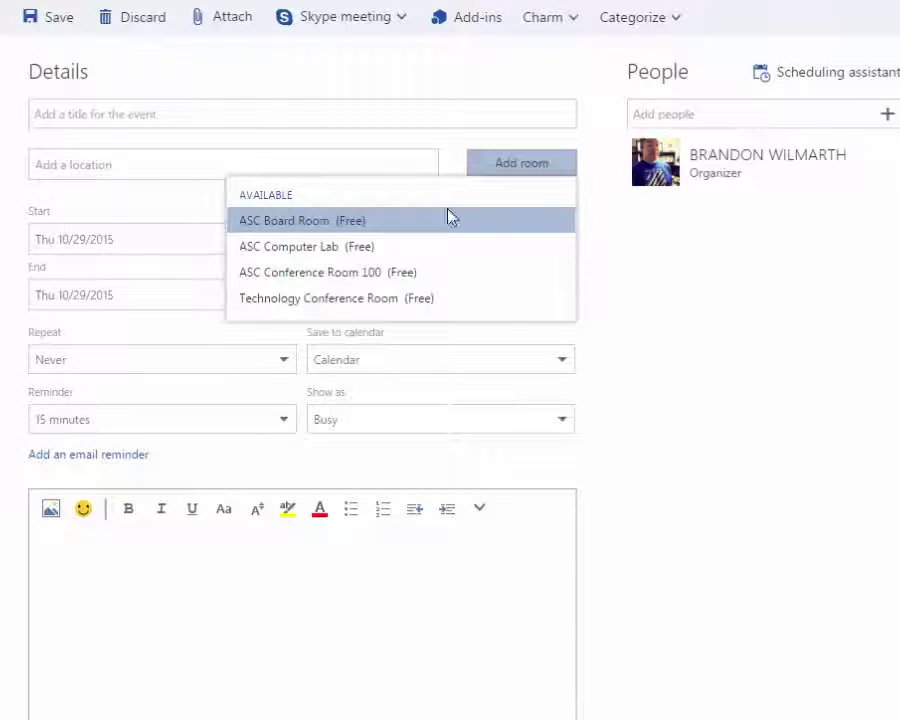
left_click(490, 280)
left_click(448, 241)
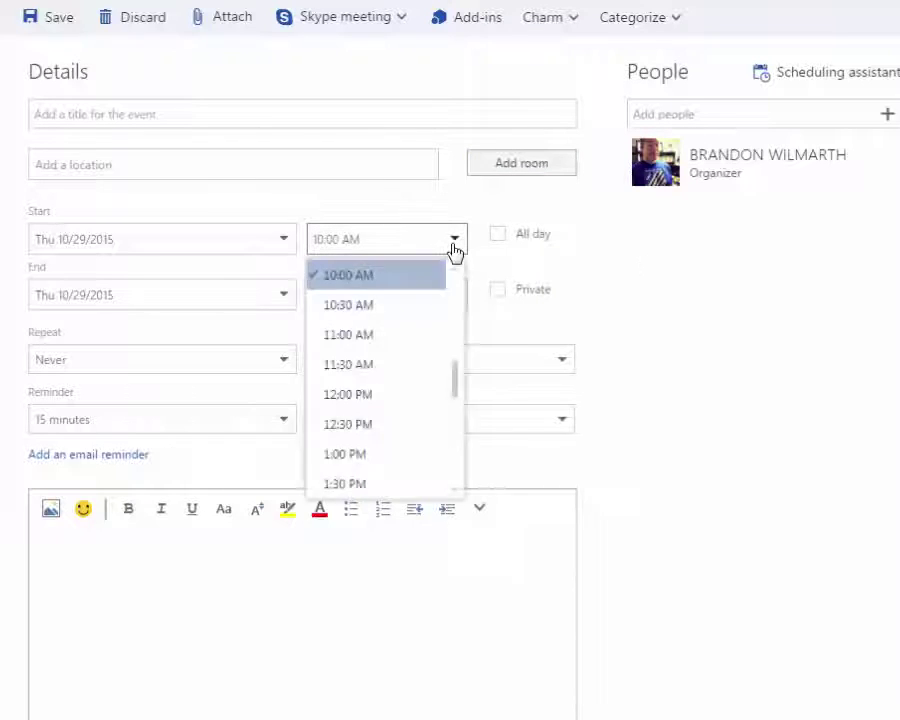
scroll(456, 280, "up", 5)
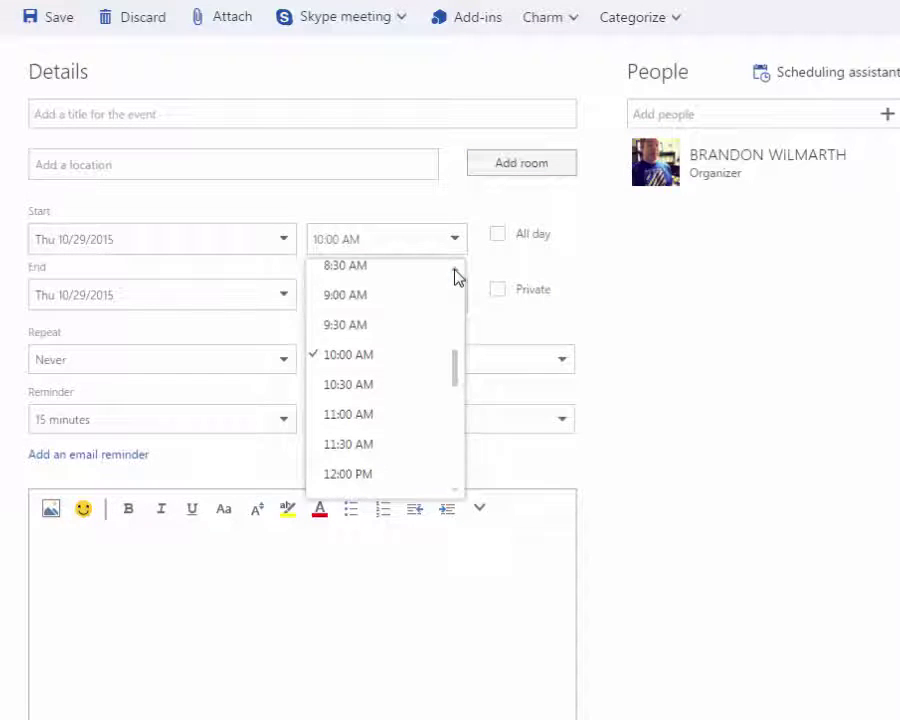
left_click(395, 318)
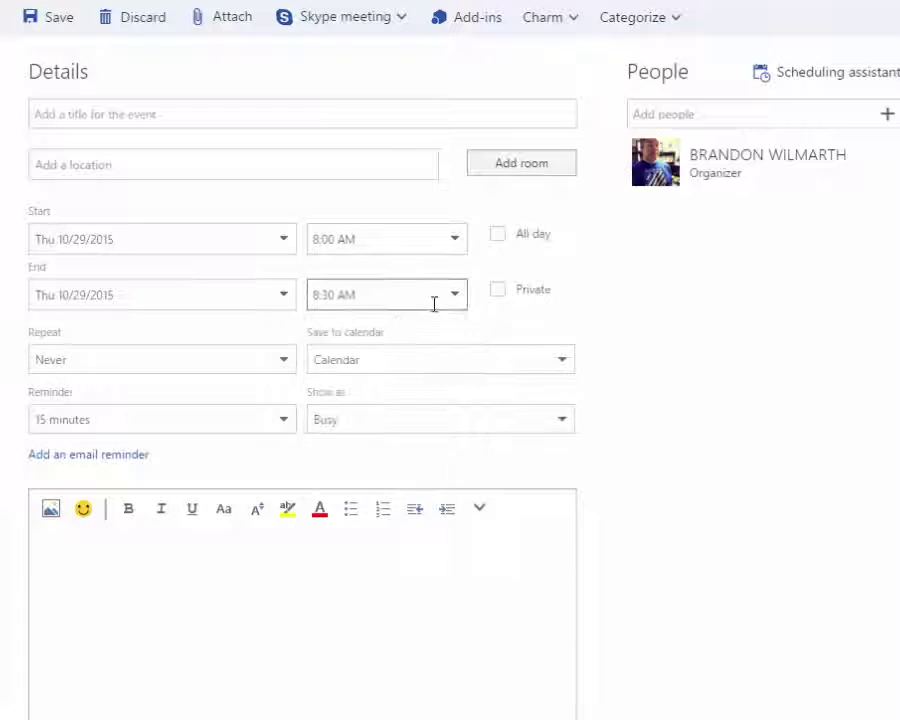
left_click(517, 168)
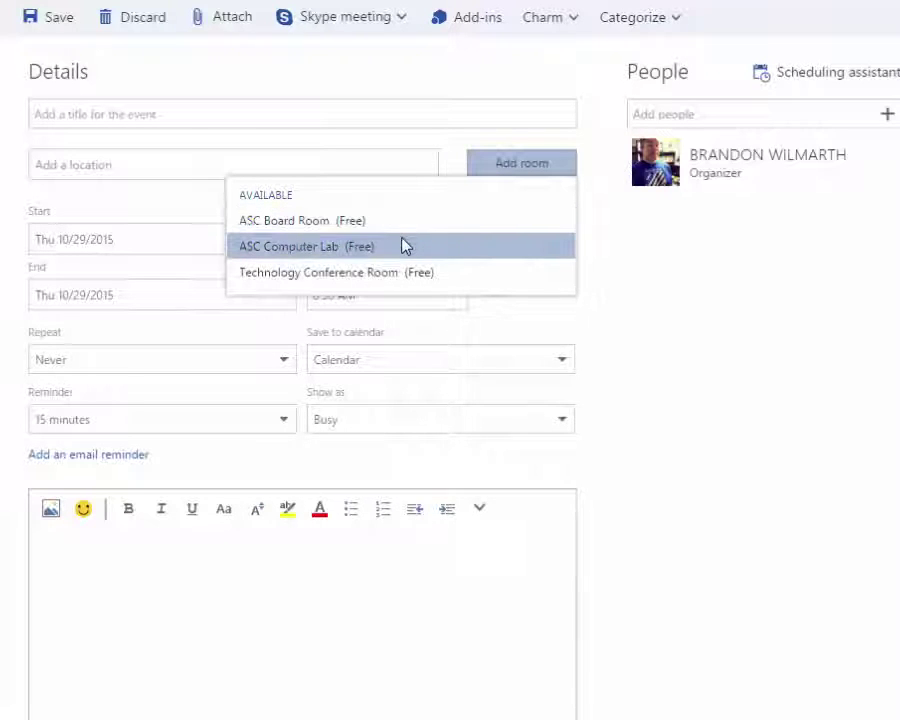
left_click(648, 267)
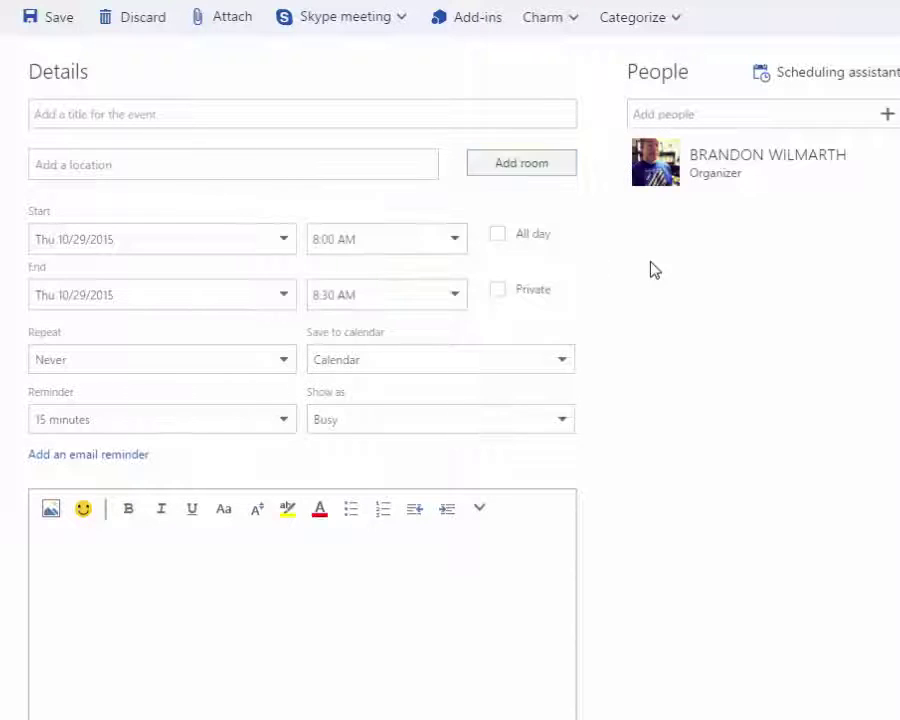
- Set the start back to 10:00 AM and book ASC Conference Room 100
left_click(455, 244)
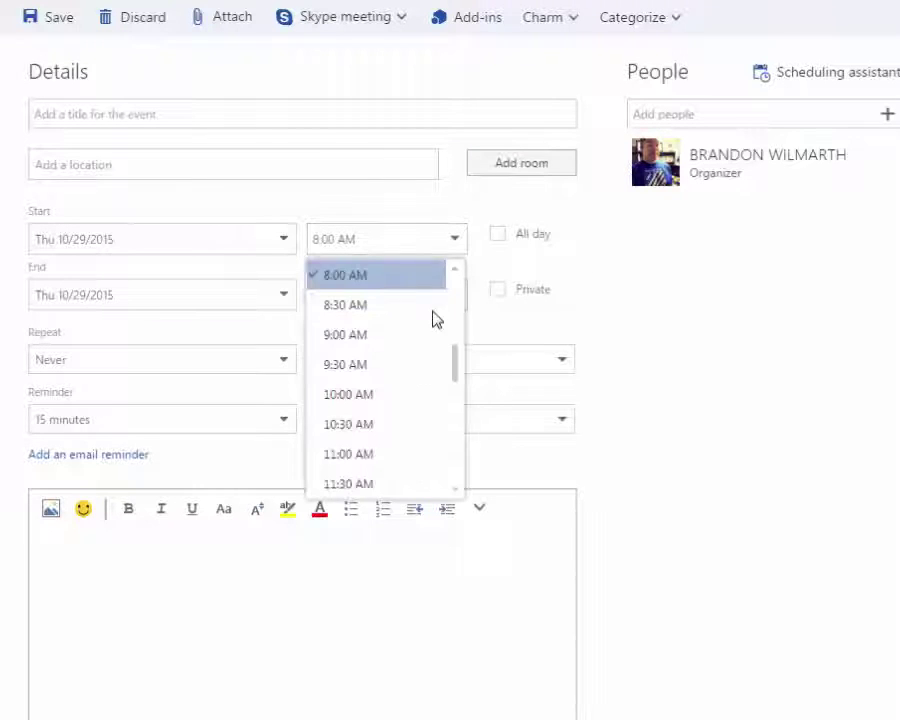
left_click(408, 396)
left_click(504, 166)
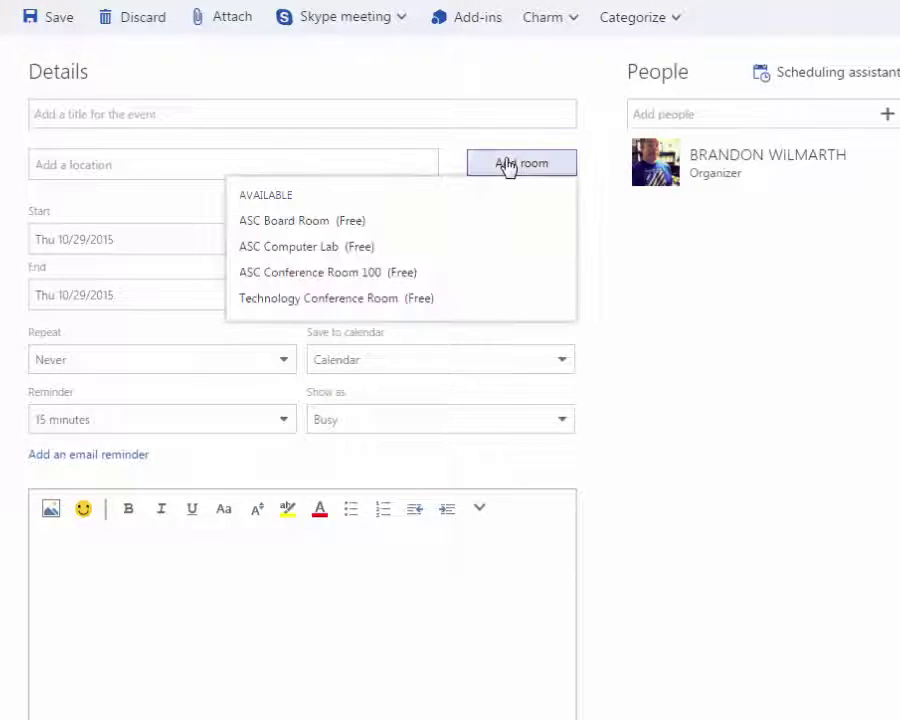
left_click(393, 273)
left_click(167, 116)
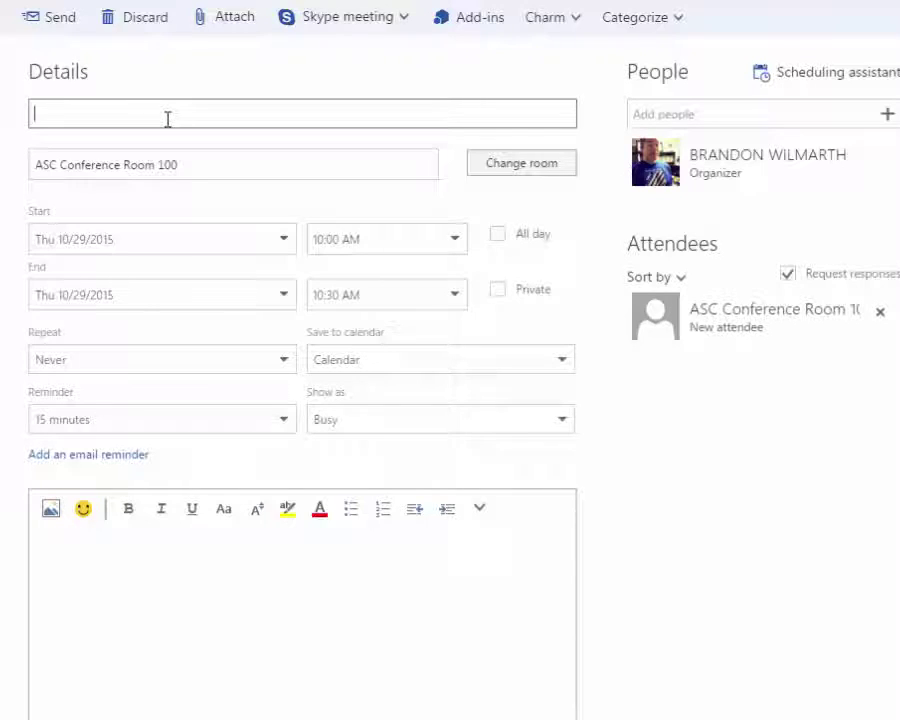
- Title the event 'Collab Meeting' and add two suggested colleagues as attendees
type("Collab Meeting")
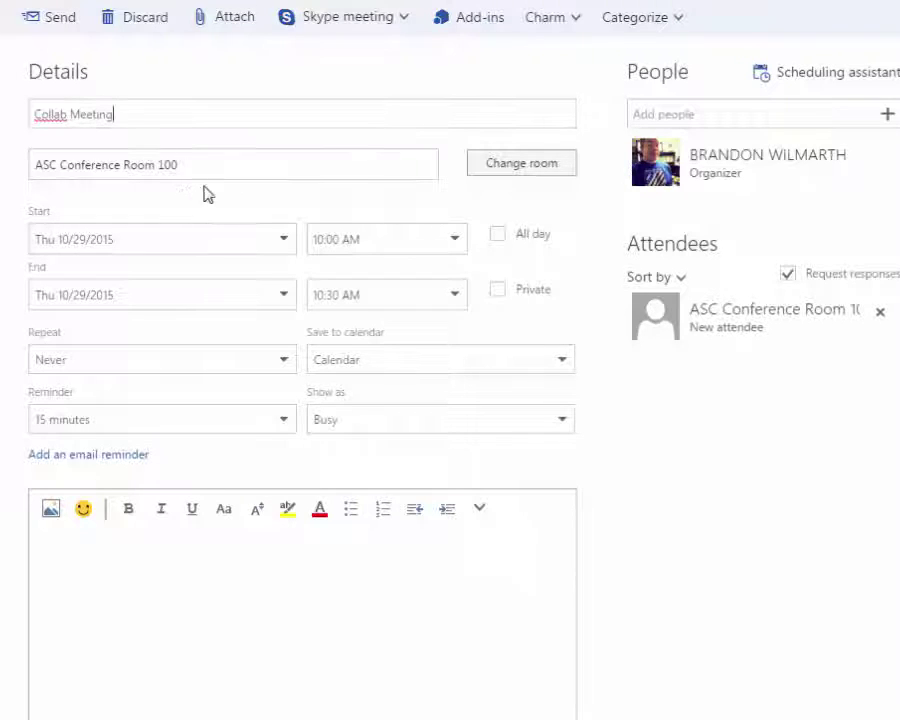
left_click(760, 114)
type("Dom")
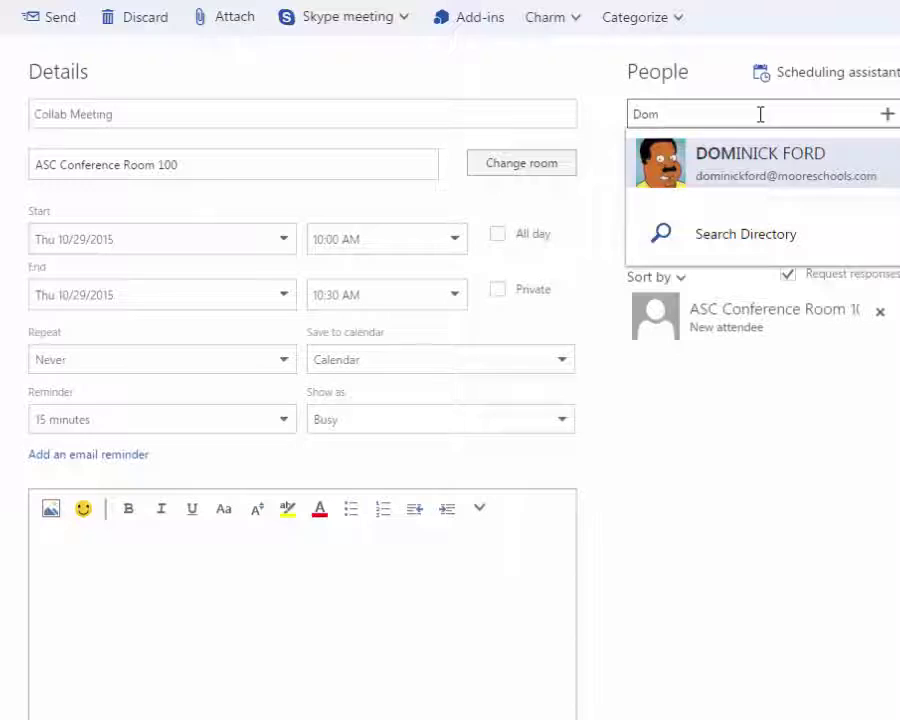
left_click(737, 136)
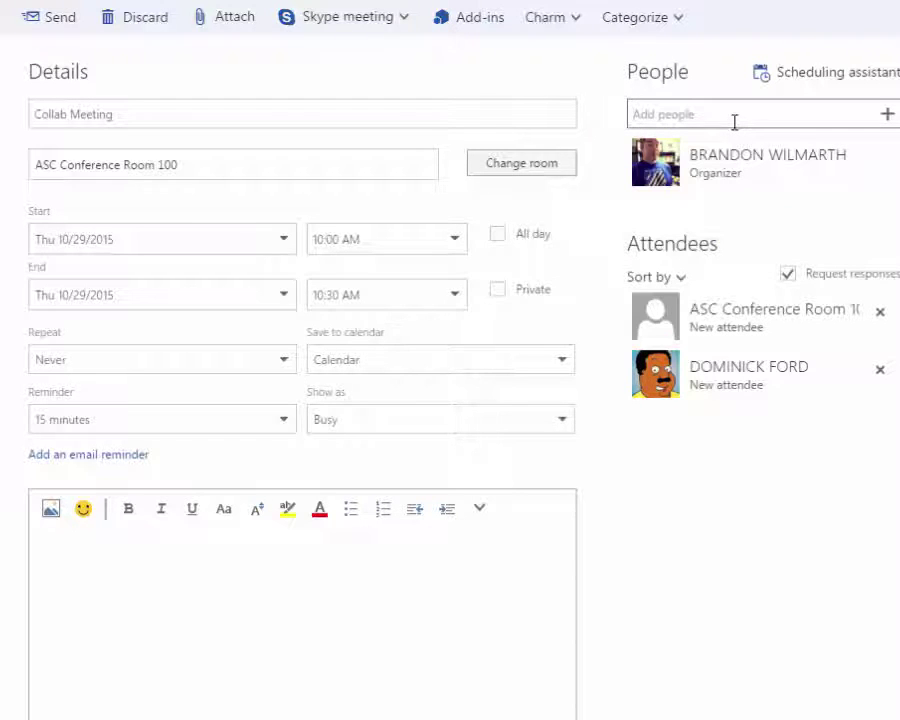
type("Mal")
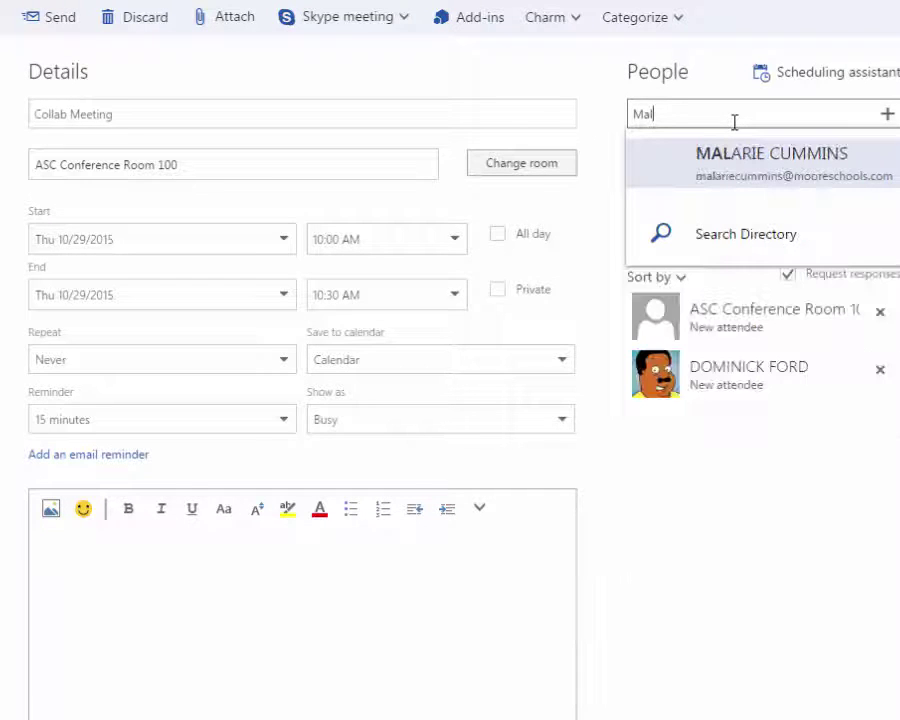
left_click(747, 165)
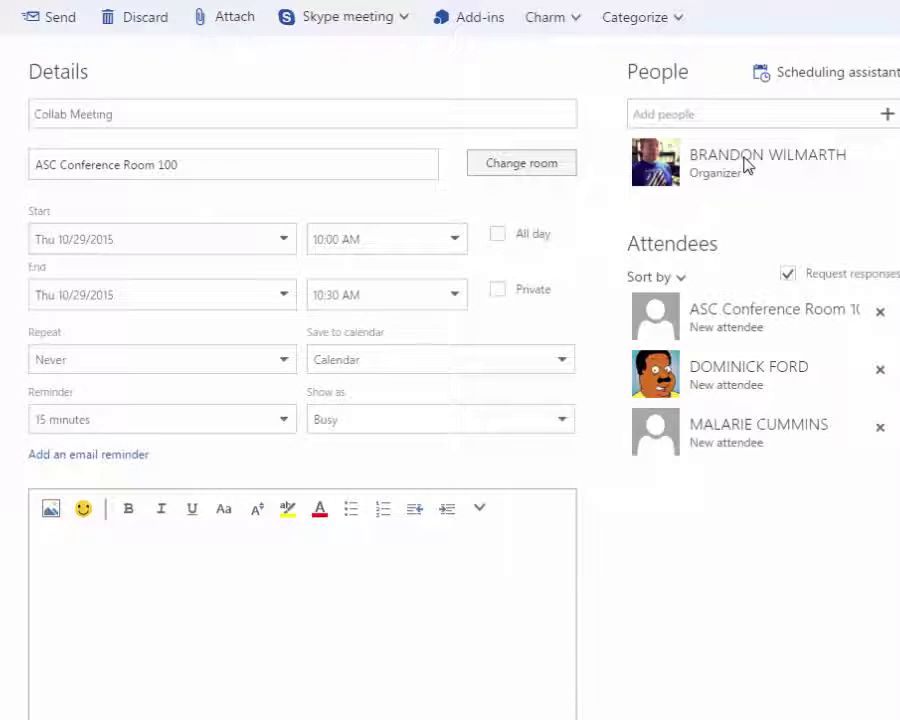
- Keep saving to the main Calendar, write 'Details' in the body, and send the invitation
left_click(562, 363)
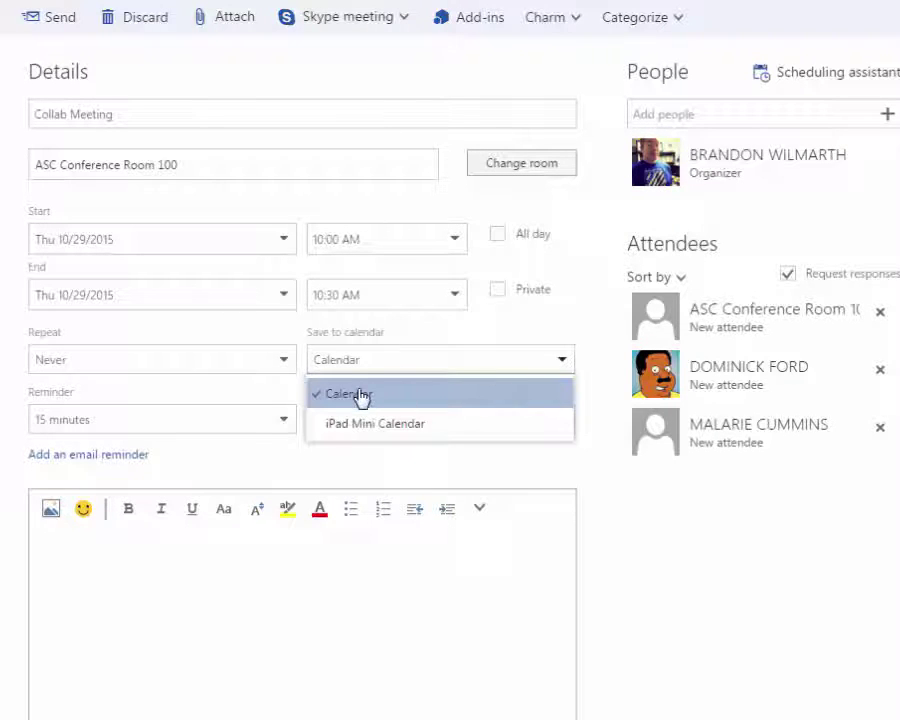
left_click(392, 425)
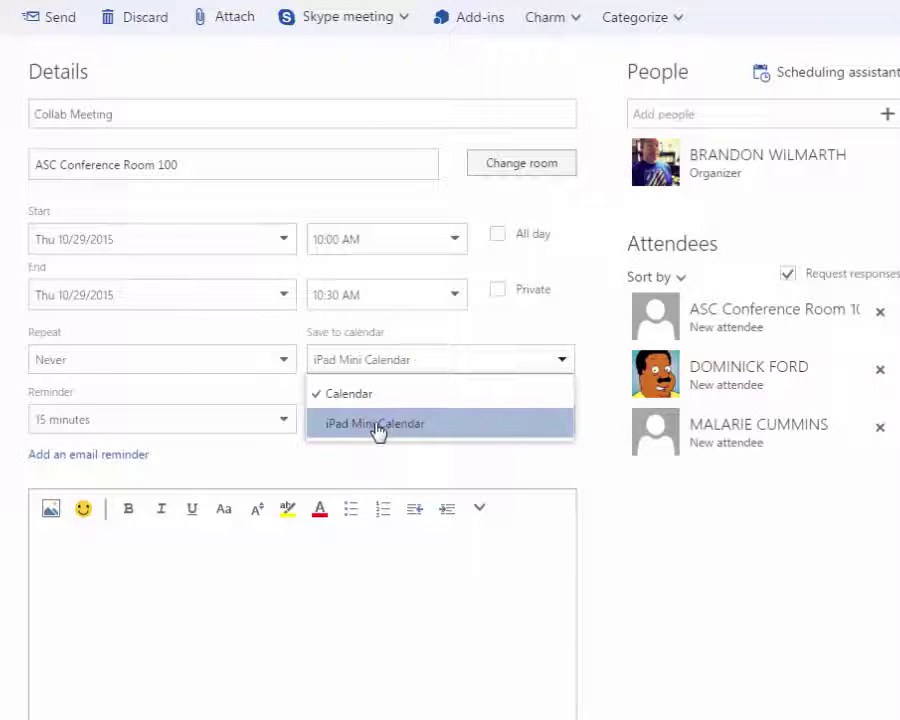
left_click(360, 405)
left_click(360, 405)
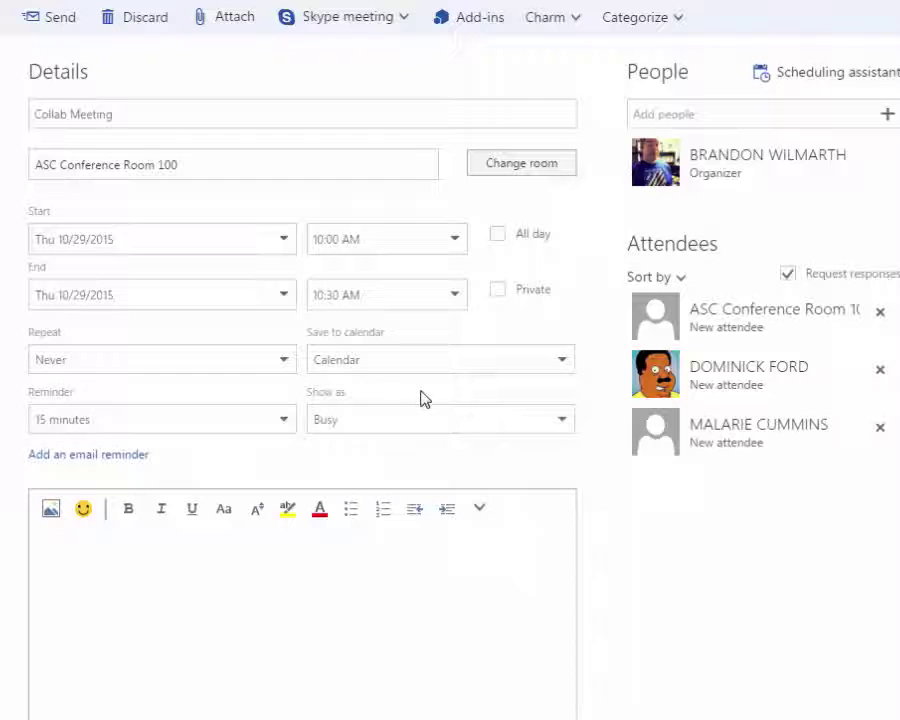
left_click(230, 602)
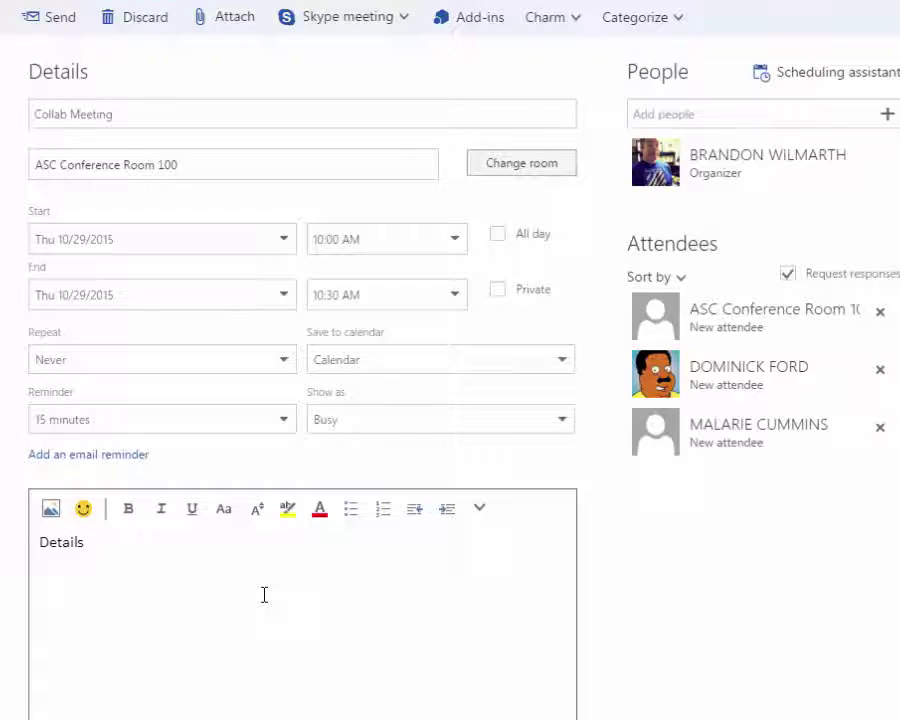
left_click(52, 22)
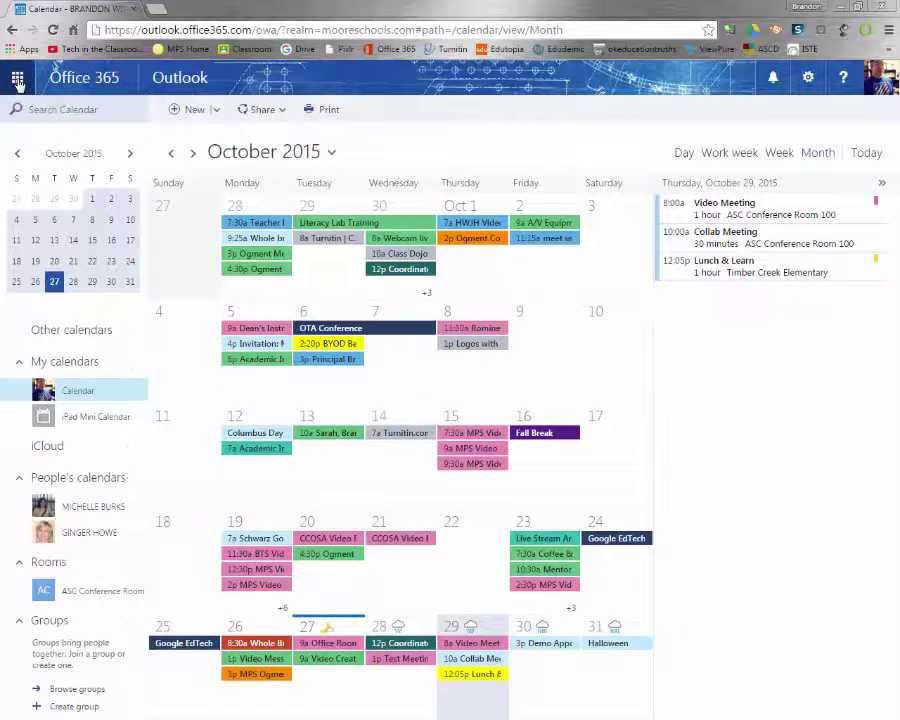
- Switch to Mail and open ASC Conference Room 100's tentative reply to Collab Meeting
left_click(17, 80)
left_click(62, 152)
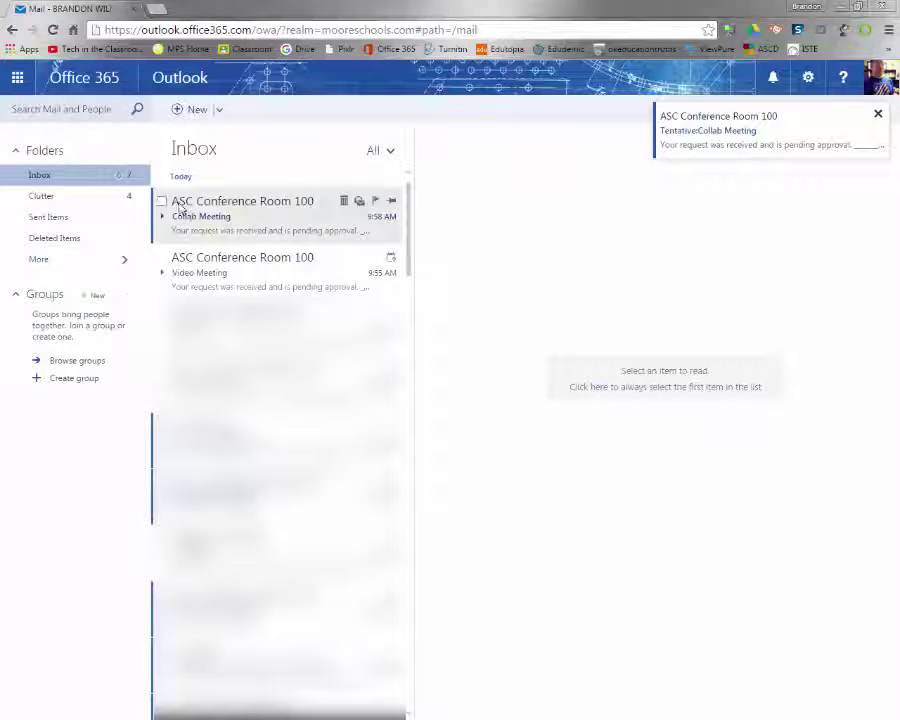
left_click(252, 216)
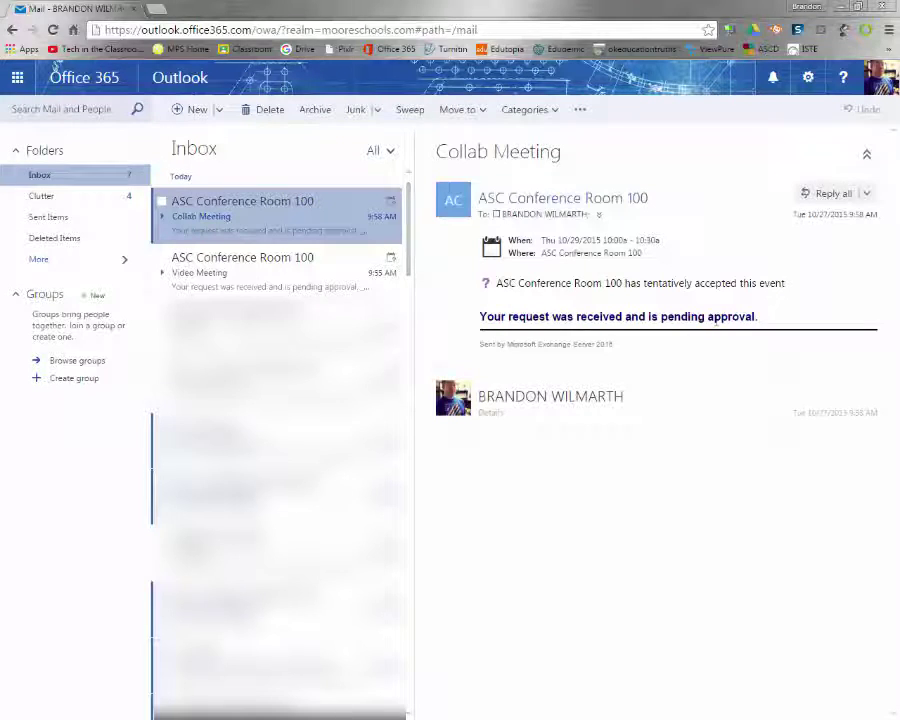